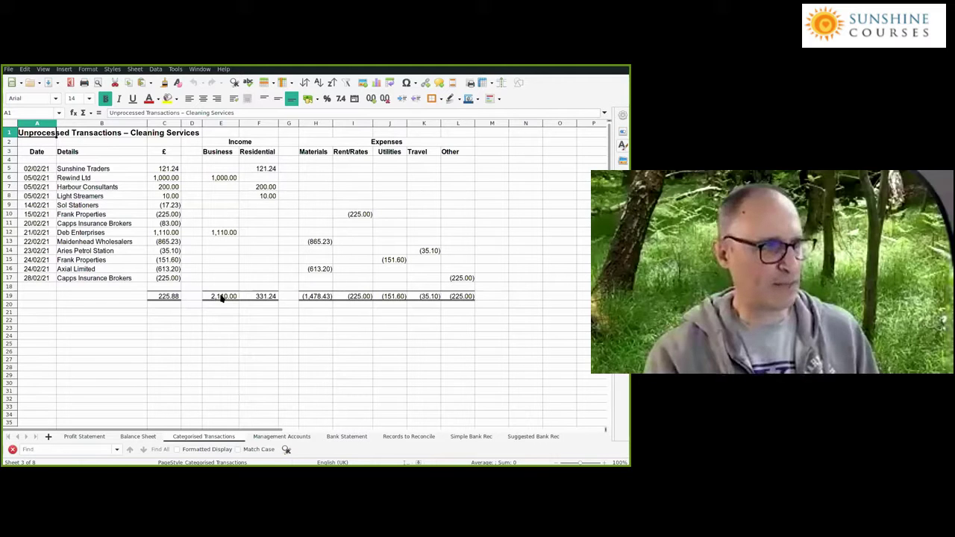
Step: Examine the income and expense category totals in row 19 of the Categorised Transactions sheet
left_click(221, 298)
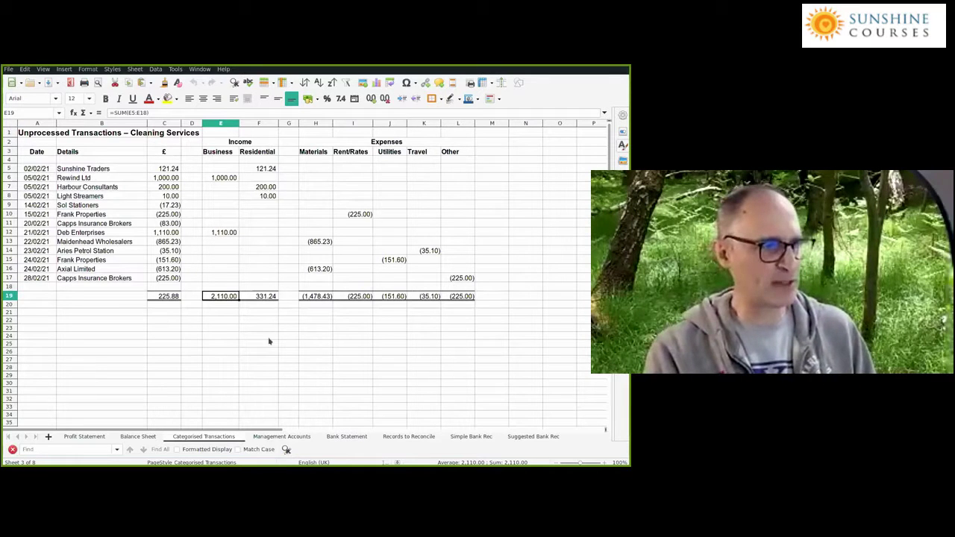
key("Right")
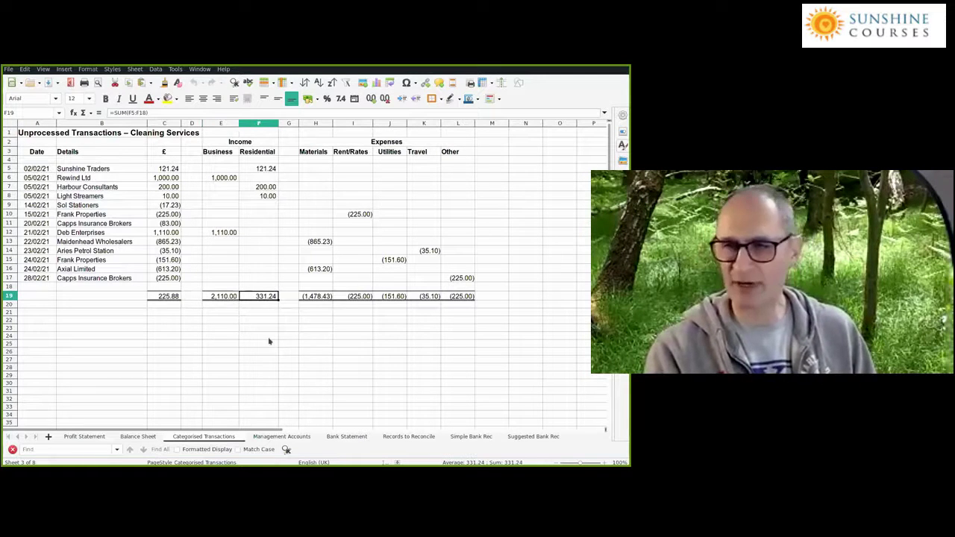
key("Right")
key("Right")
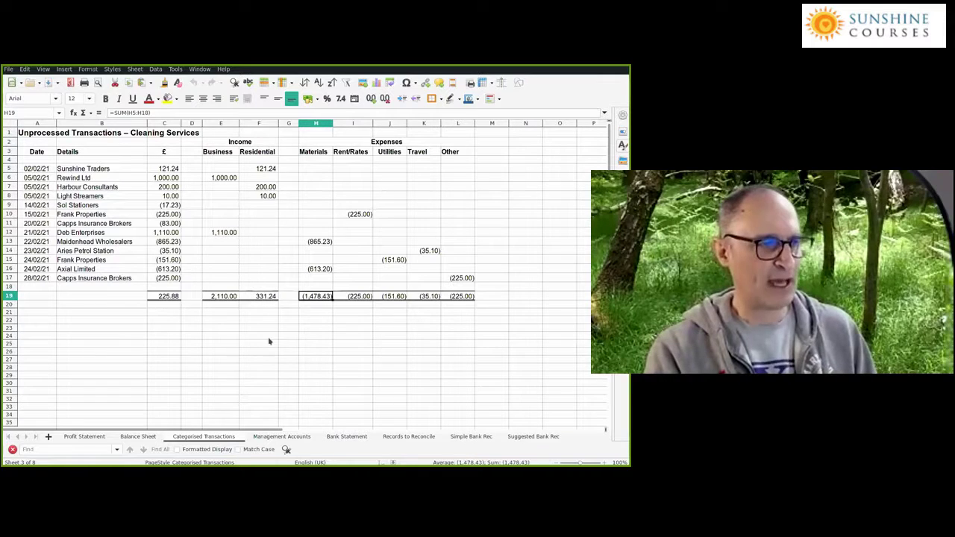
key("Right")
key("Right")
key("Right")
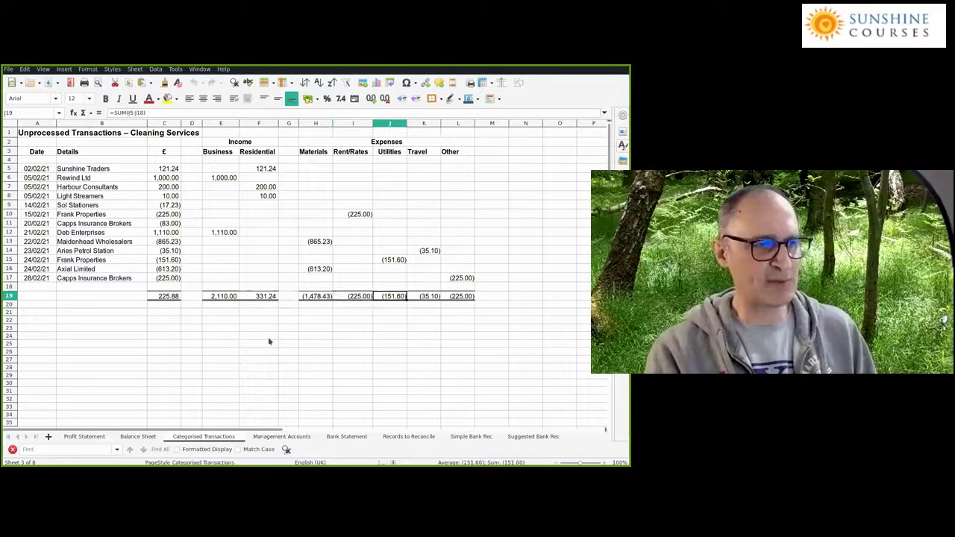
key("Right")
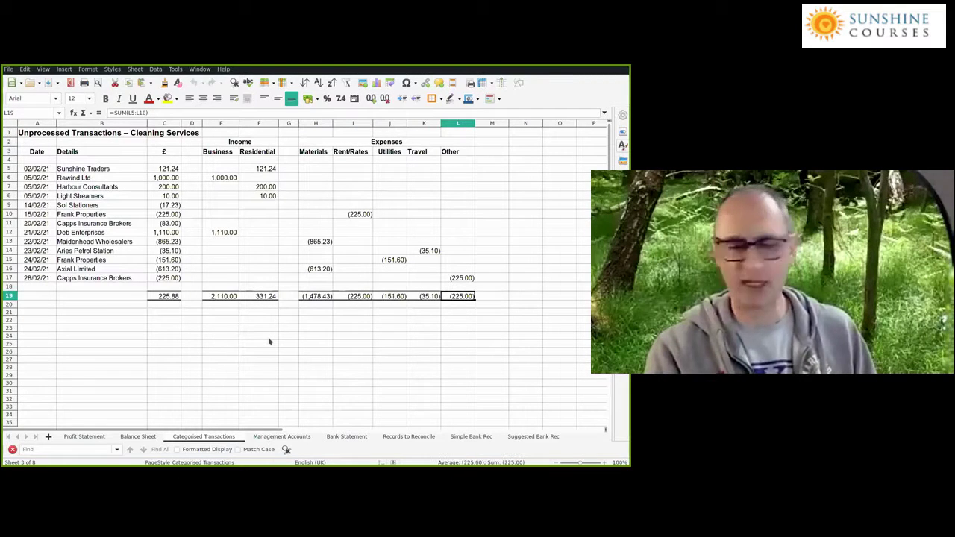
key("Left")
key("Left")
key("Left")
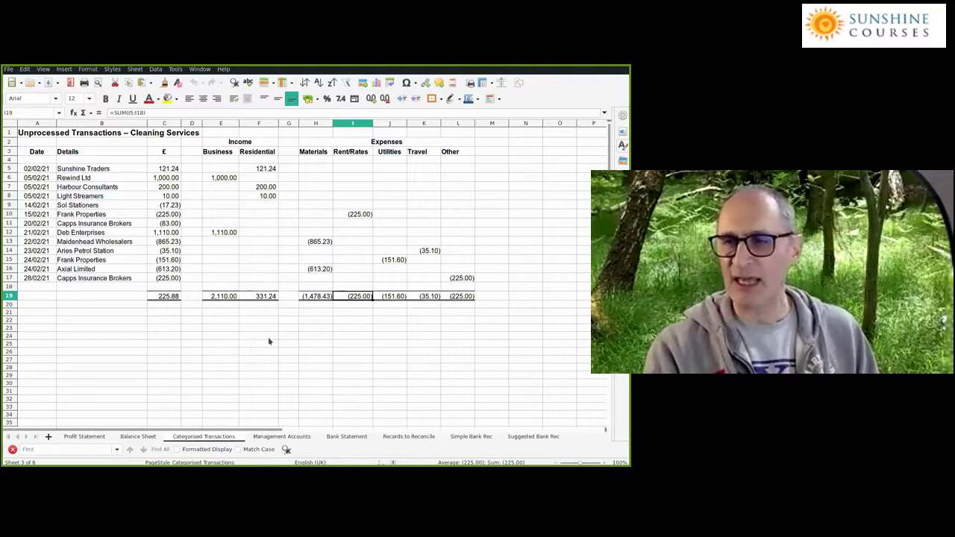
key("Left")
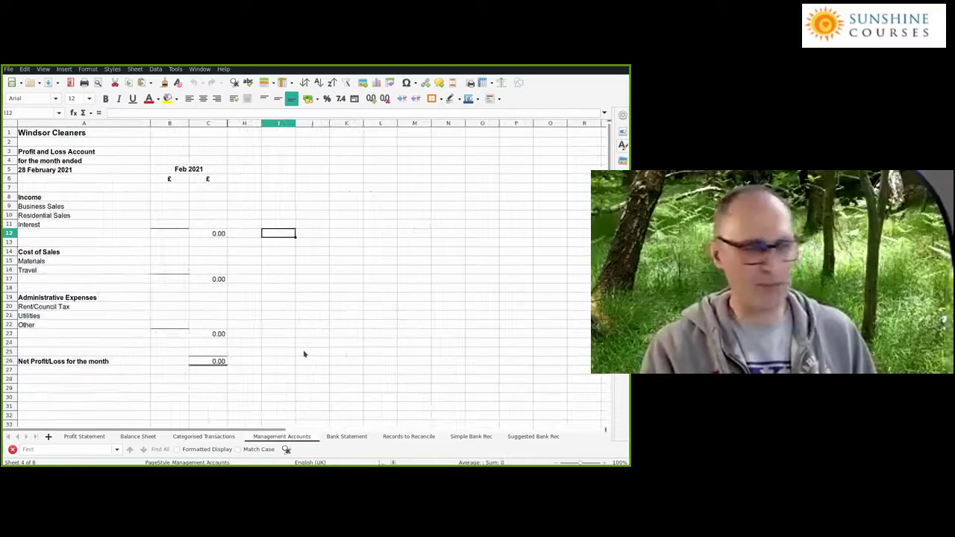
Step: Review the Frank Properties and Deb Enterprises entries on the Categorised Transactions sheet
left_click(206, 439)
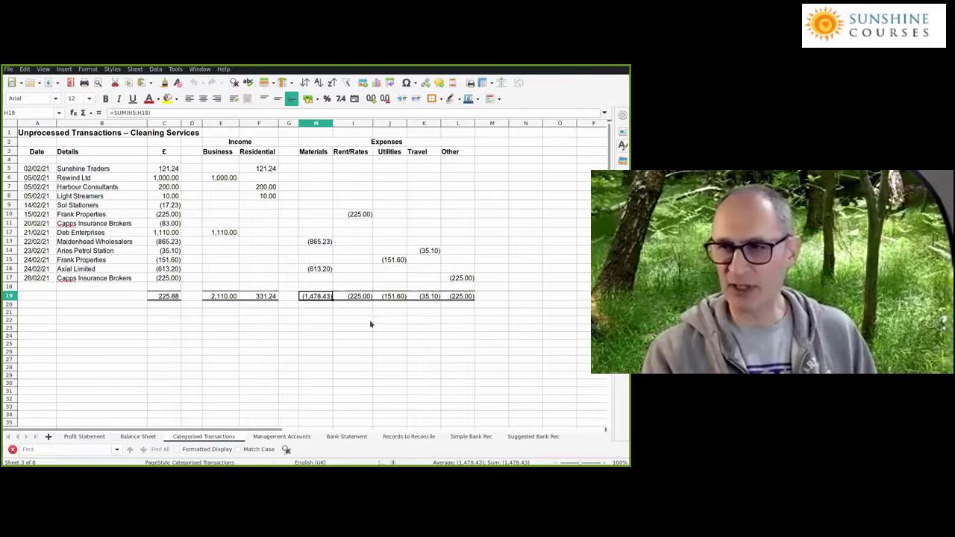
left_click(104, 215)
key("Right")
key("Left")
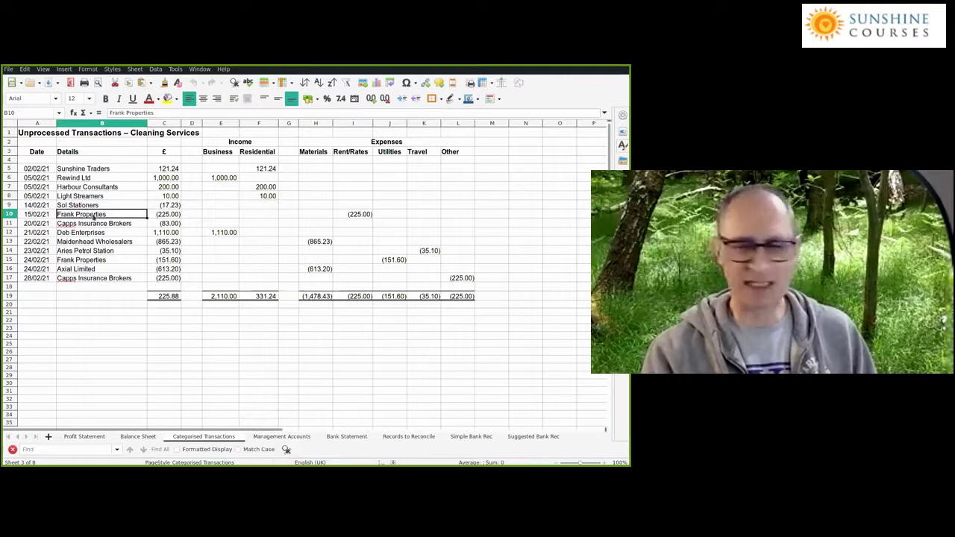
left_click(162, 233)
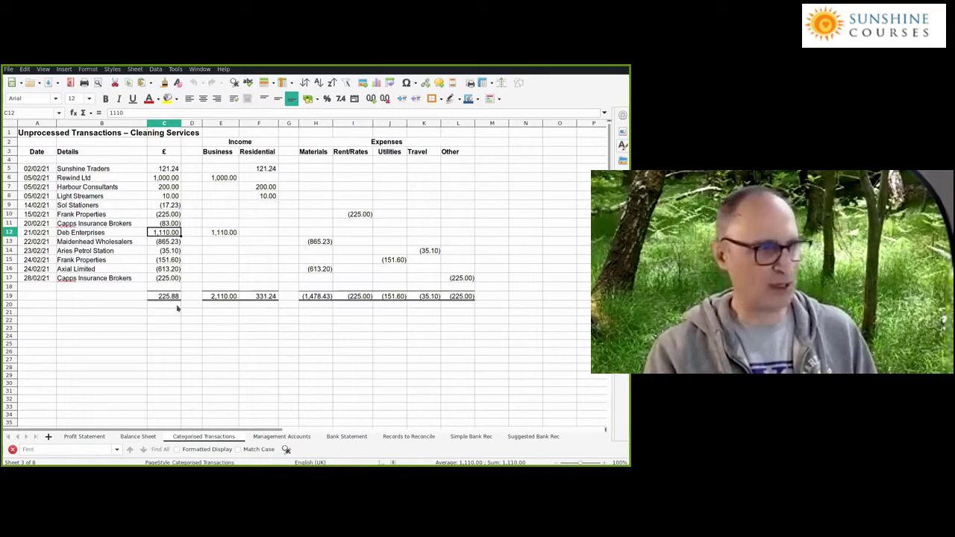
Step: Examine the Profit and Loss title, section headings and income lines on the Management Accounts sheet
left_click(266, 437)
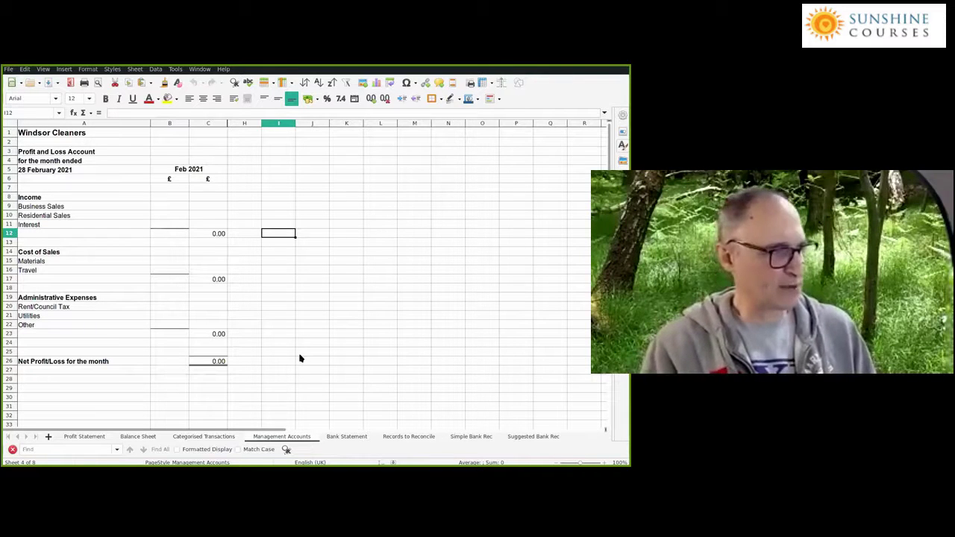
left_click(47, 161)
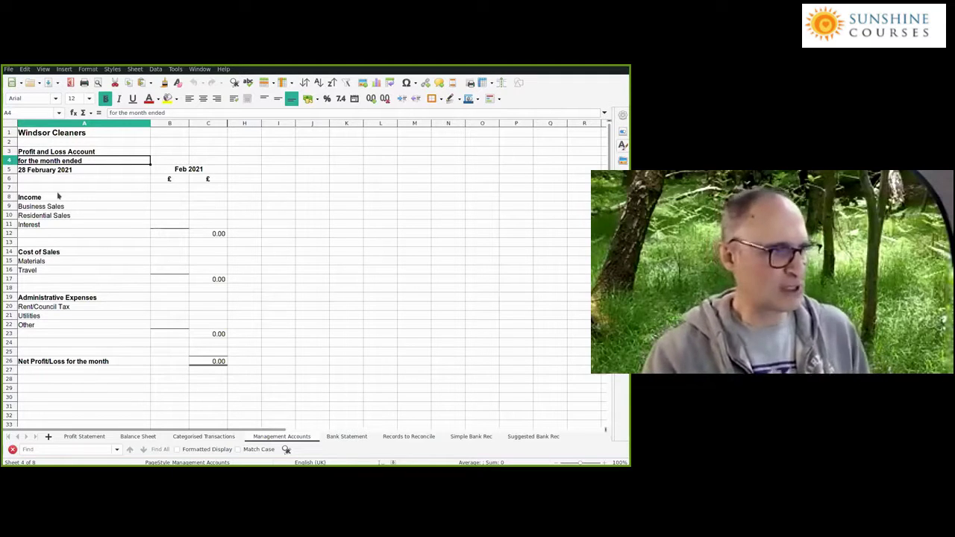
left_click(56, 154)
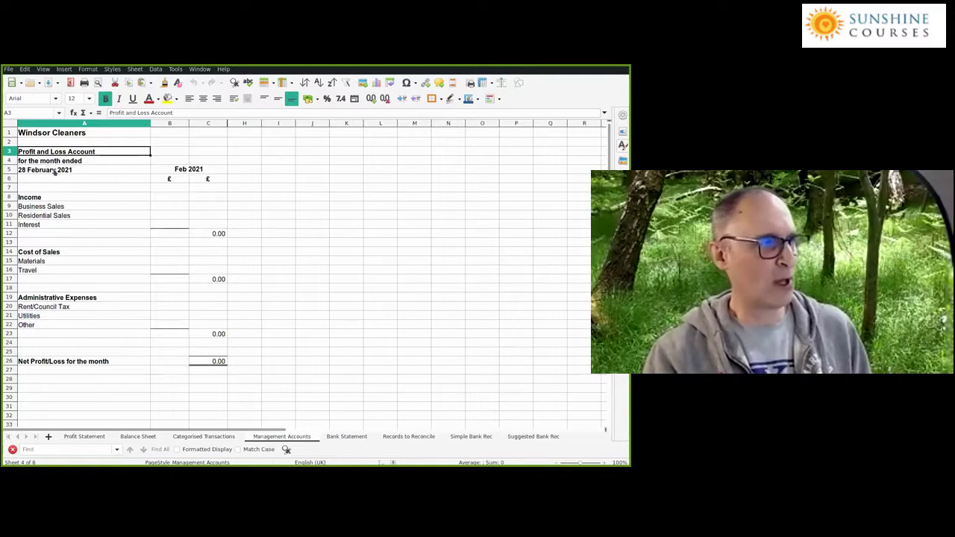
left_click(56, 161)
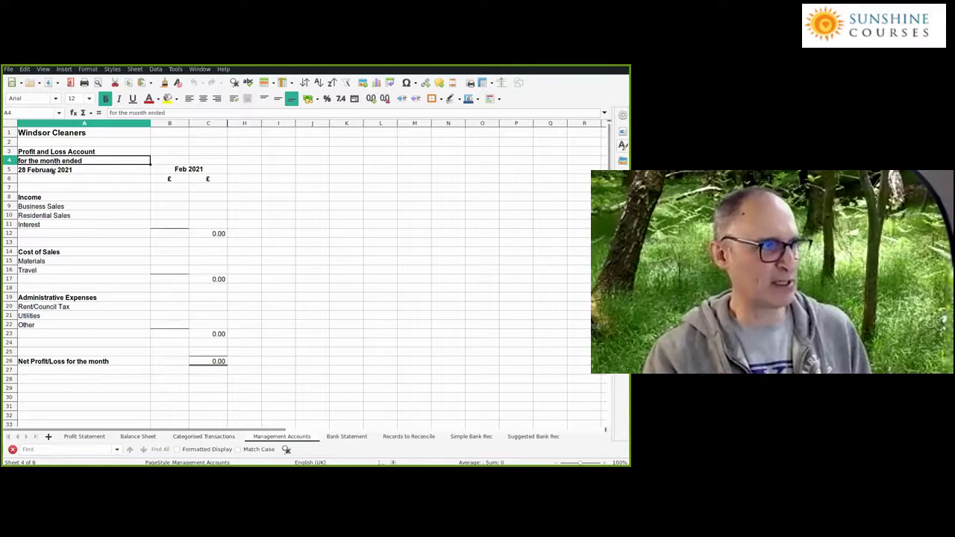
left_click(53, 171)
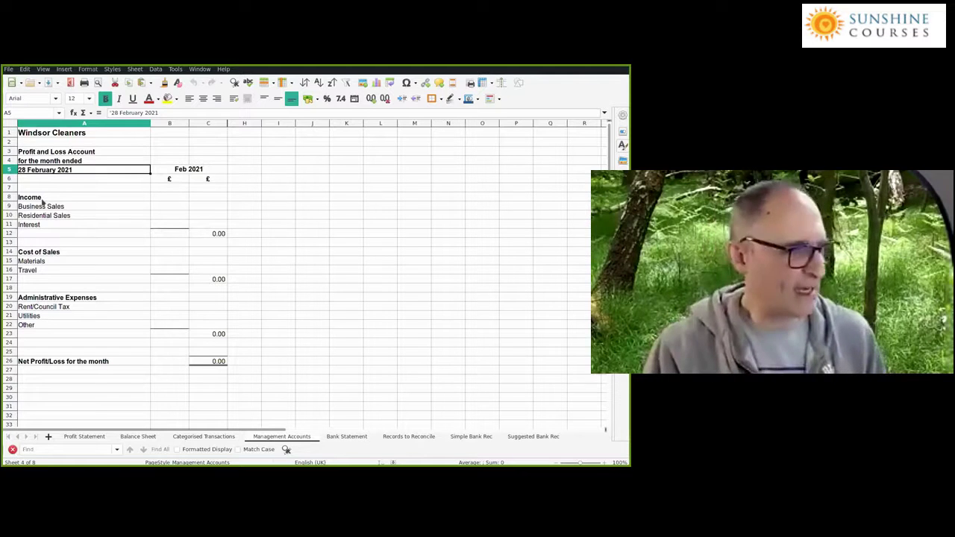
left_click(37, 255)
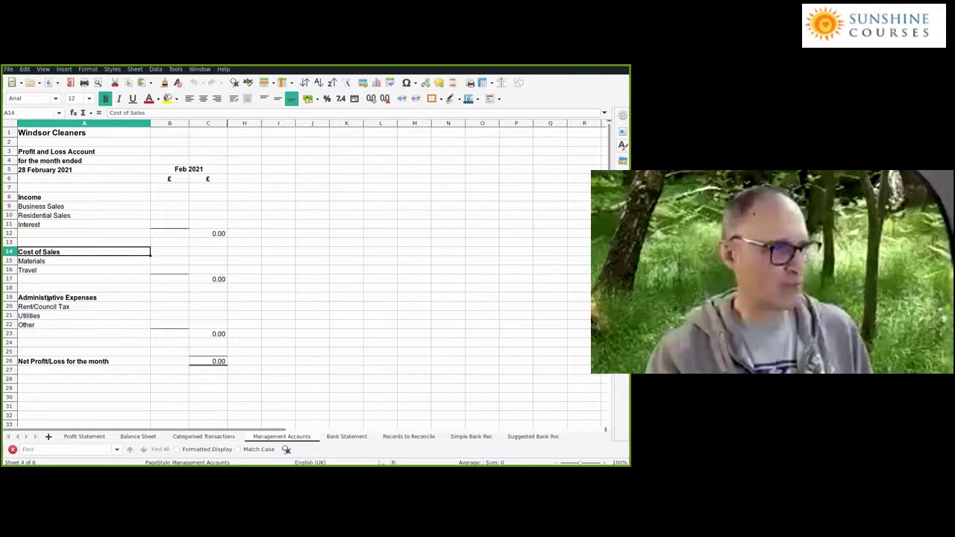
left_click(48, 299)
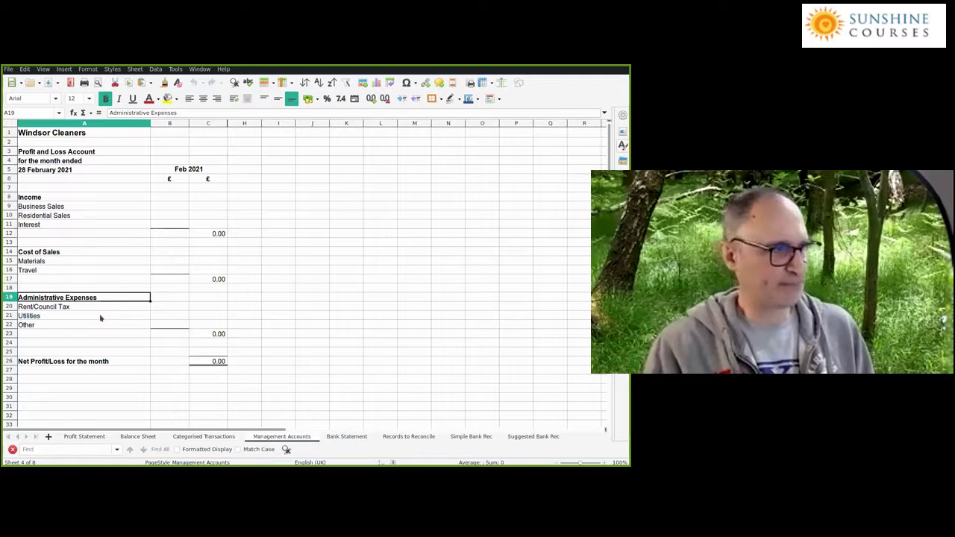
left_click(38, 198)
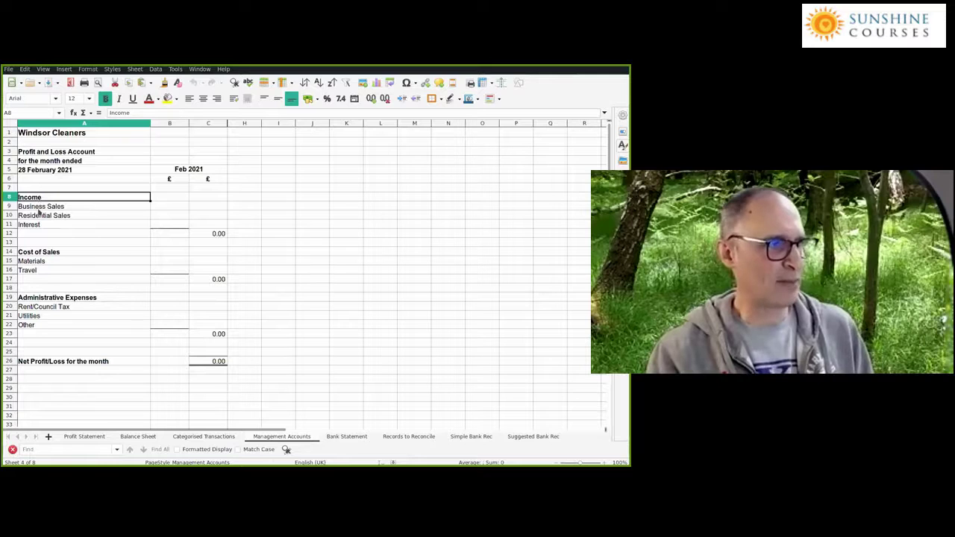
left_click(39, 208)
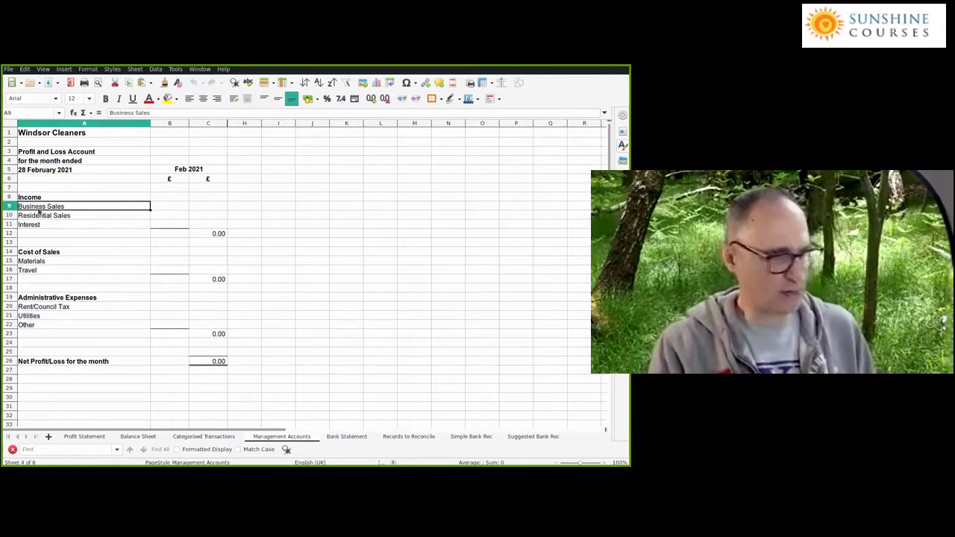
key("Down")
key("Down")
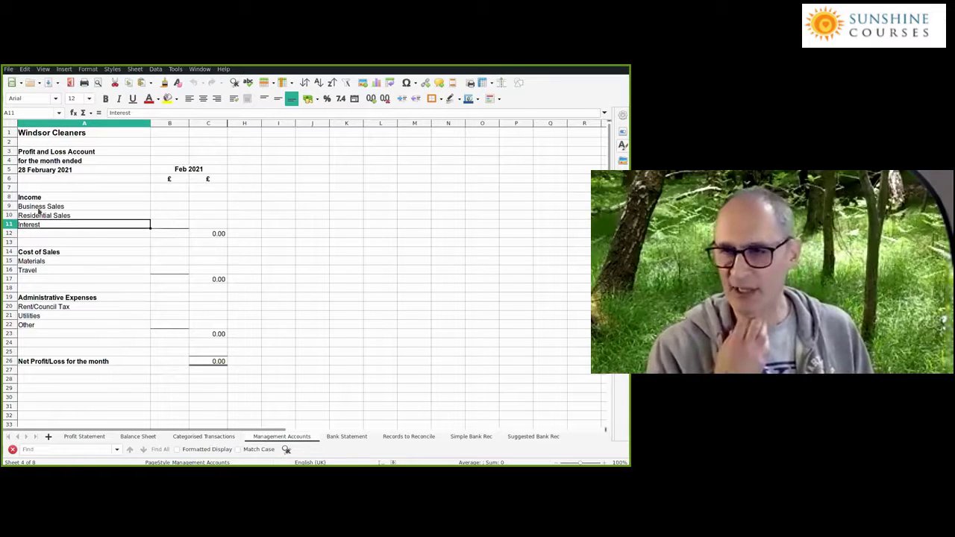
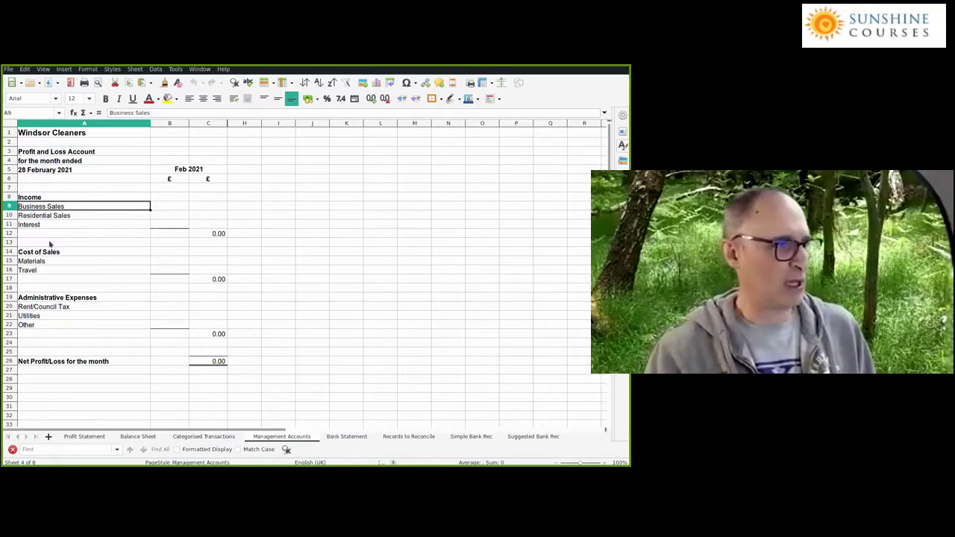
Step: Insert four rows above the Income section and enter the heading Donation Income in A8
left_click_drag(10, 198, 9, 224)
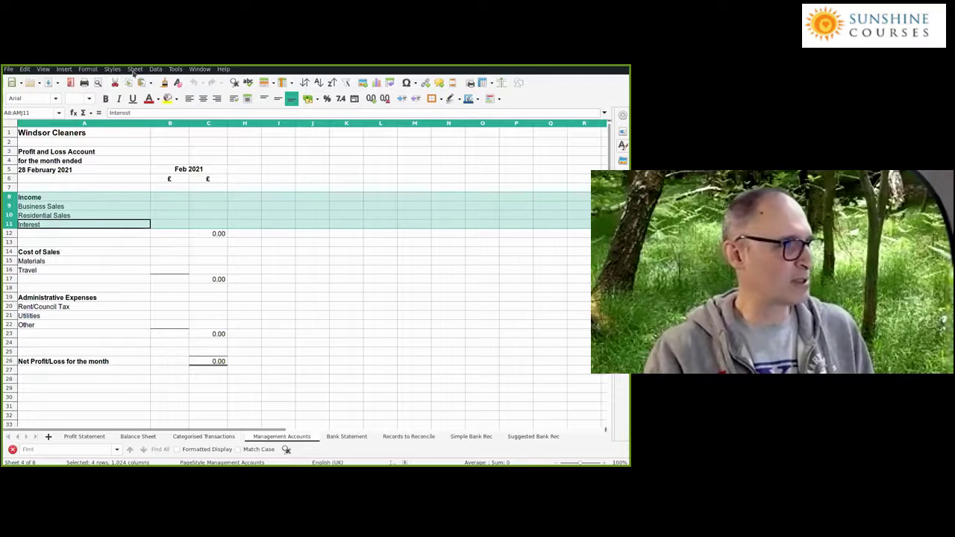
left_click(136, 70)
mouse_move(263, 92)
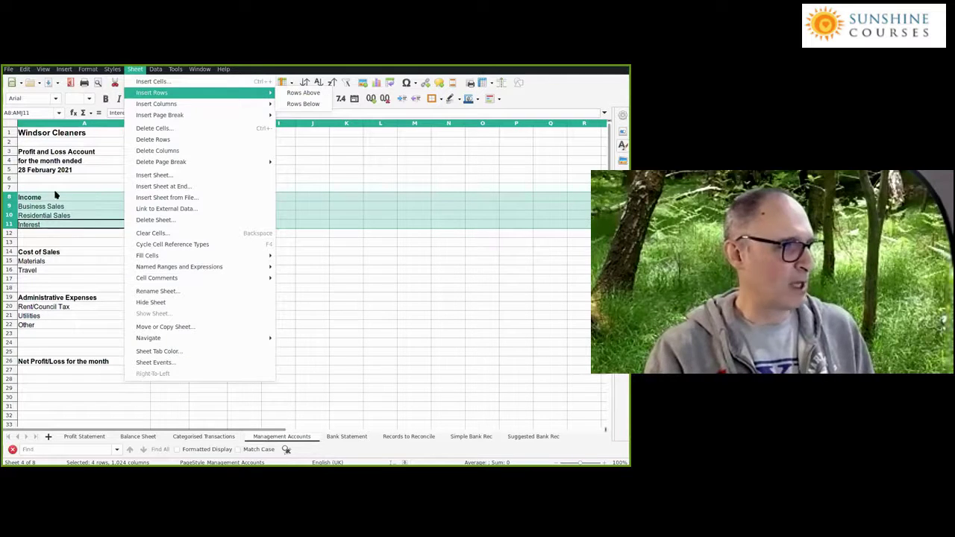
left_click(302, 92)
type("Donatio")
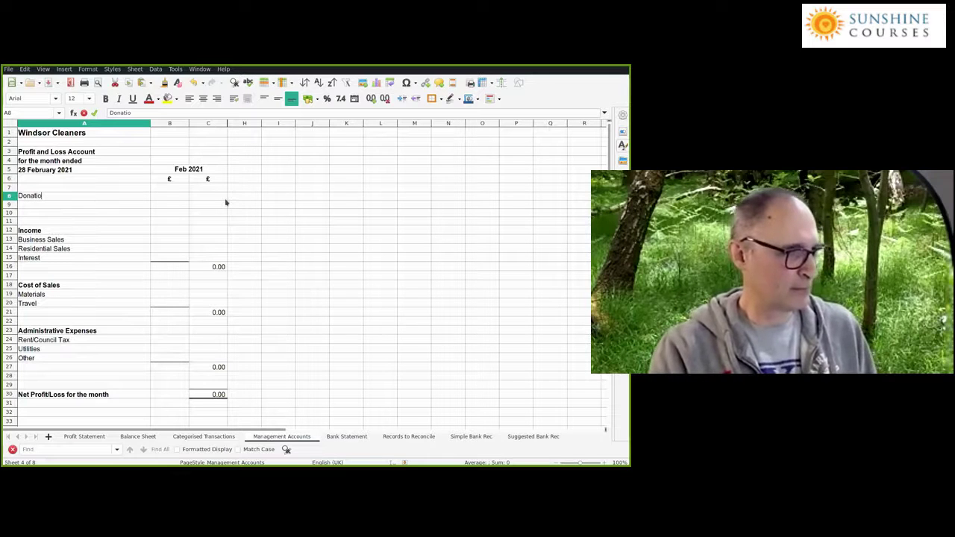
type("n Income")
key("Return")
Step: Rename the Income heading above Business Sales to Trading Income
key("Down")
key("Down")
key("Down")
type("Trading Incoke")
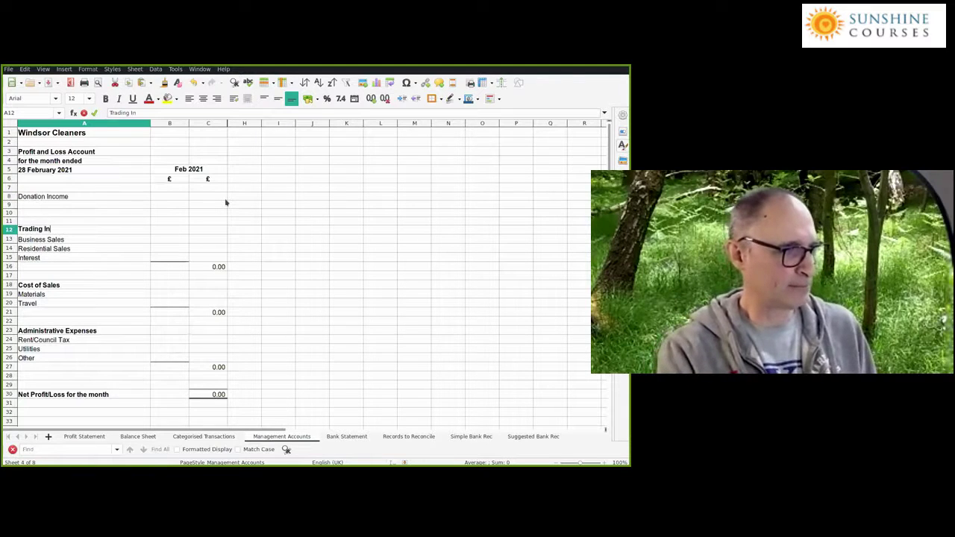
key("BackSpace")
key("BackSpace")
type("me")
Step: Enter the line items Donations and Legacy in A9 and A10 beneath the Donation Income heading
key("Up")
key("Up")
key("Up")
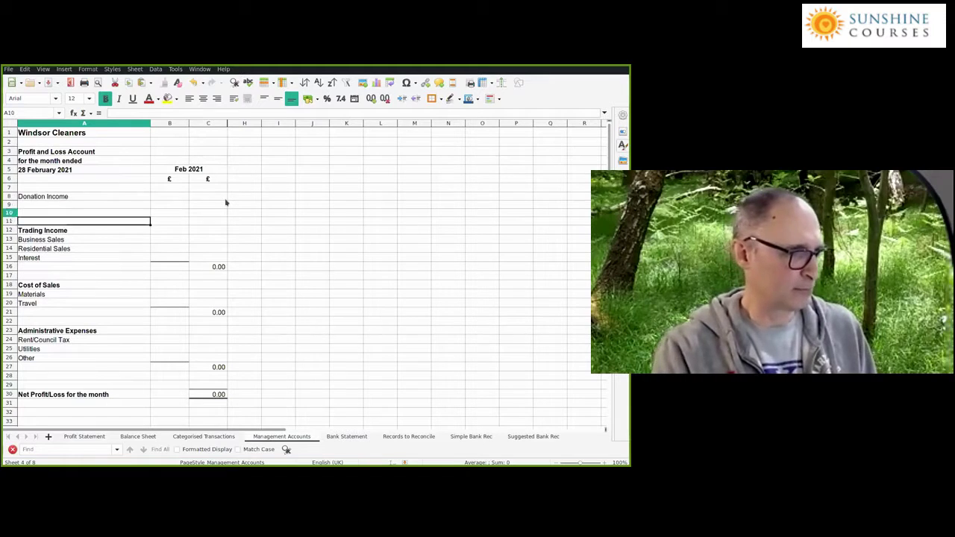
type("Donations")
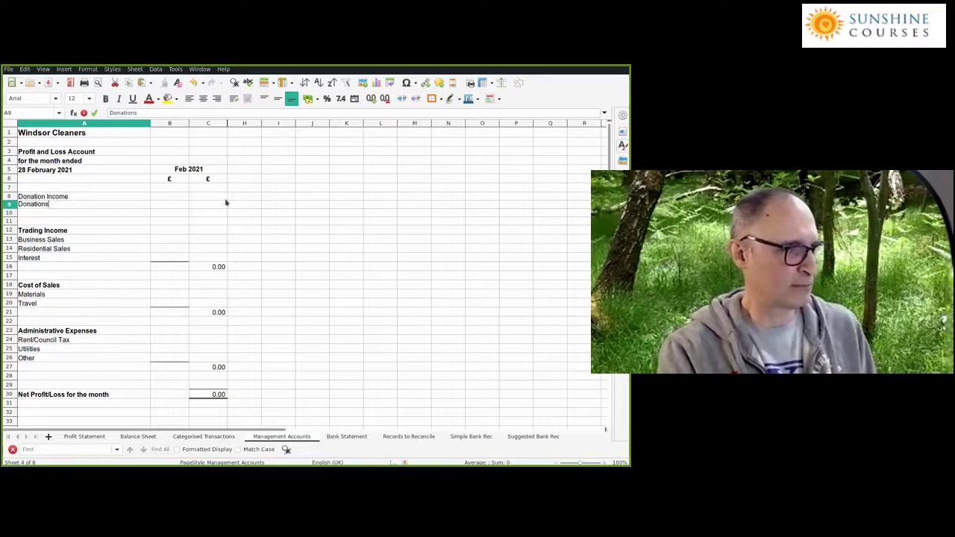
key("Return")
type("Lega")
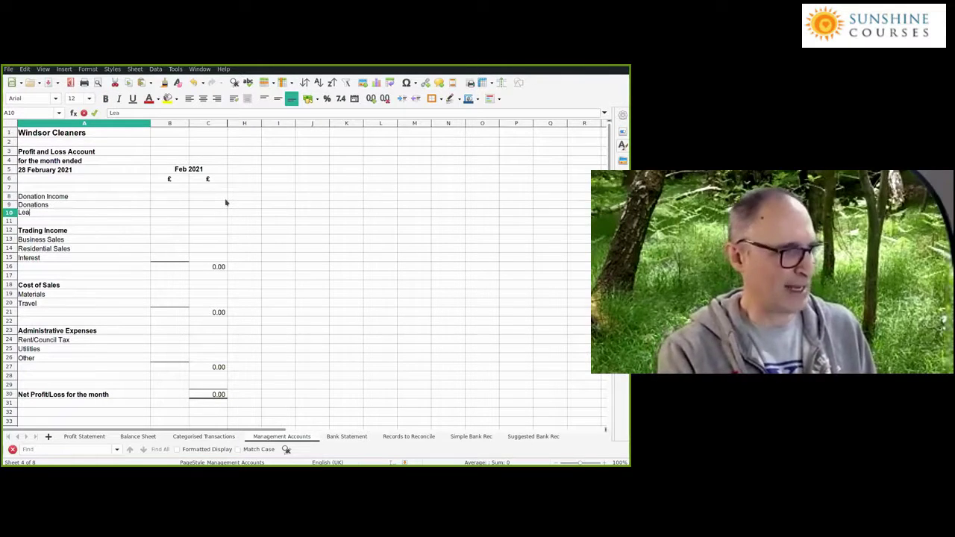
type("cy")
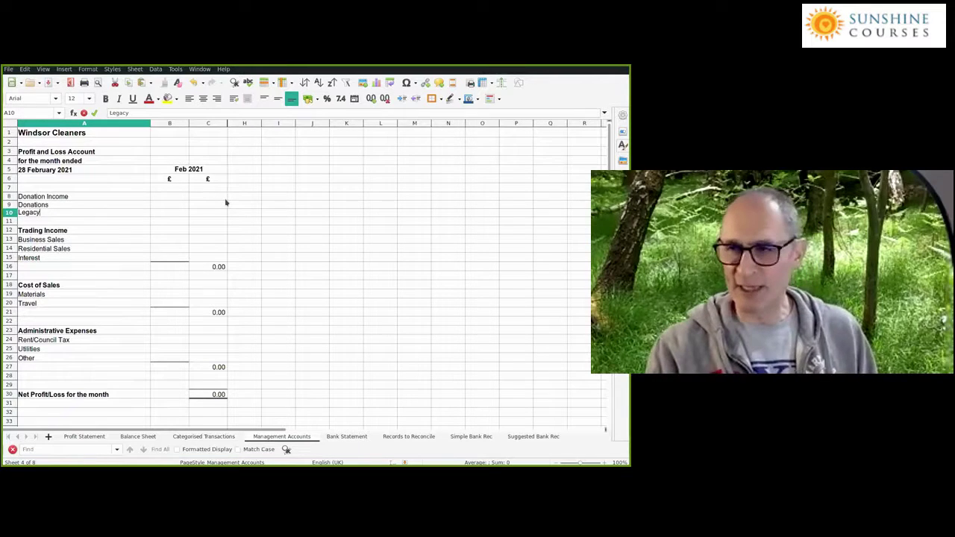
key("Return")
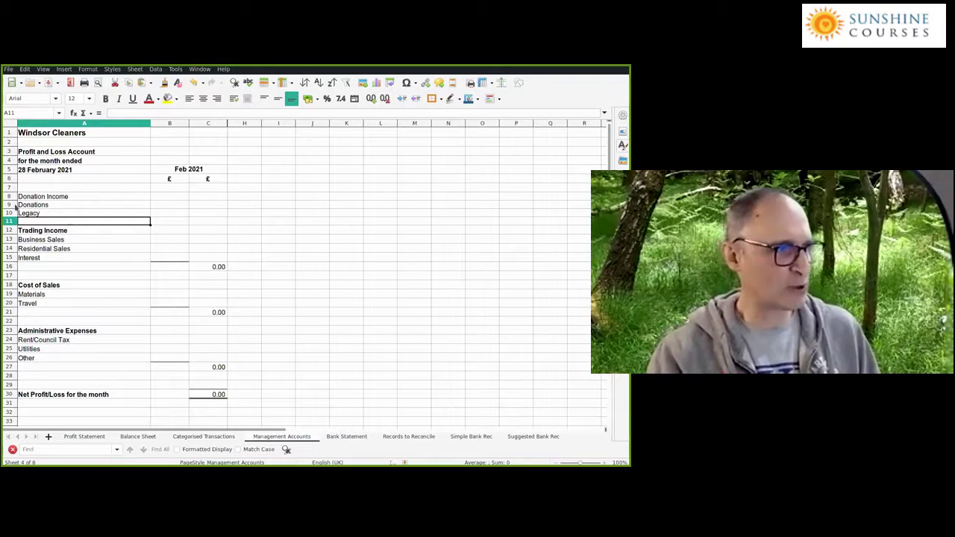
Step: Delete the four rows 8 to 11 that hold the Donation Income section
left_click_drag(10, 196, 10, 217)
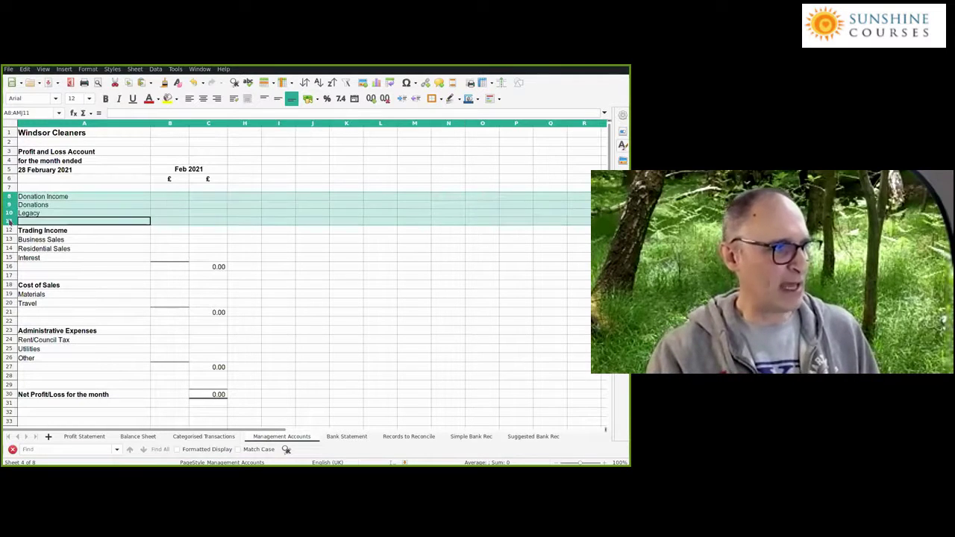
key("ctrl+minus")
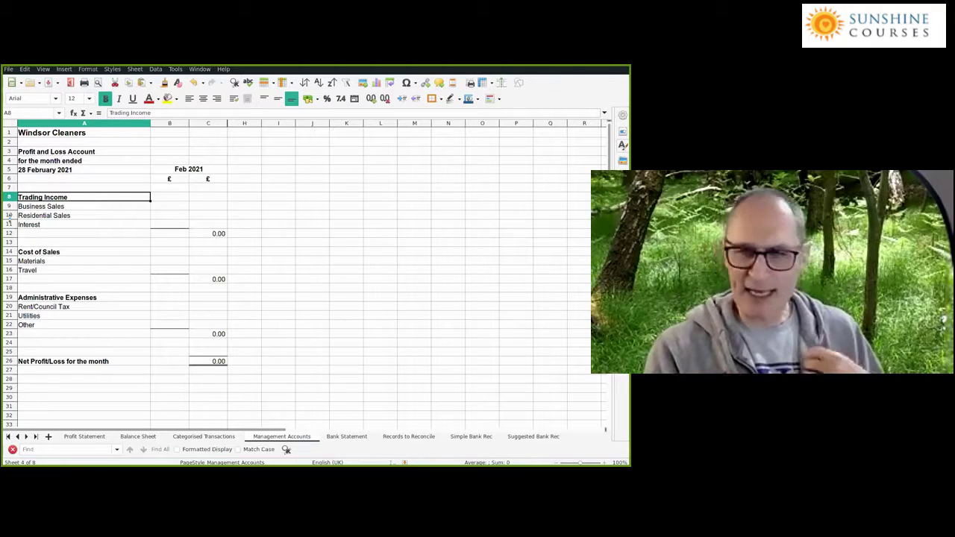
Step: Compare the Trading Income and Cost of Sales sections of the Profit and Loss Account
key("Down")
key("Down")
key("Down")
key("Down")
key("Down")
key("Down")
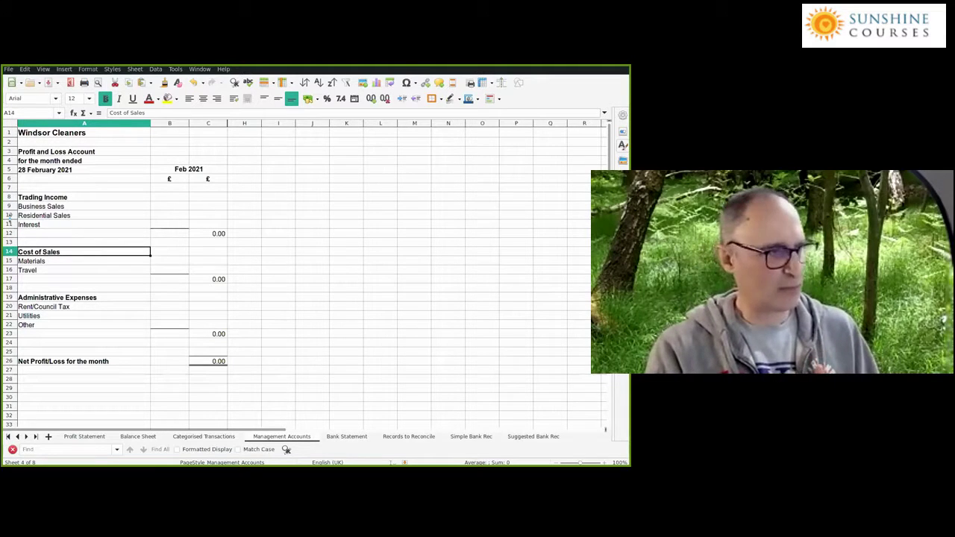
key("Up")
key("Up")
key("Up")
key("Up")
key("Up")
key("Up")
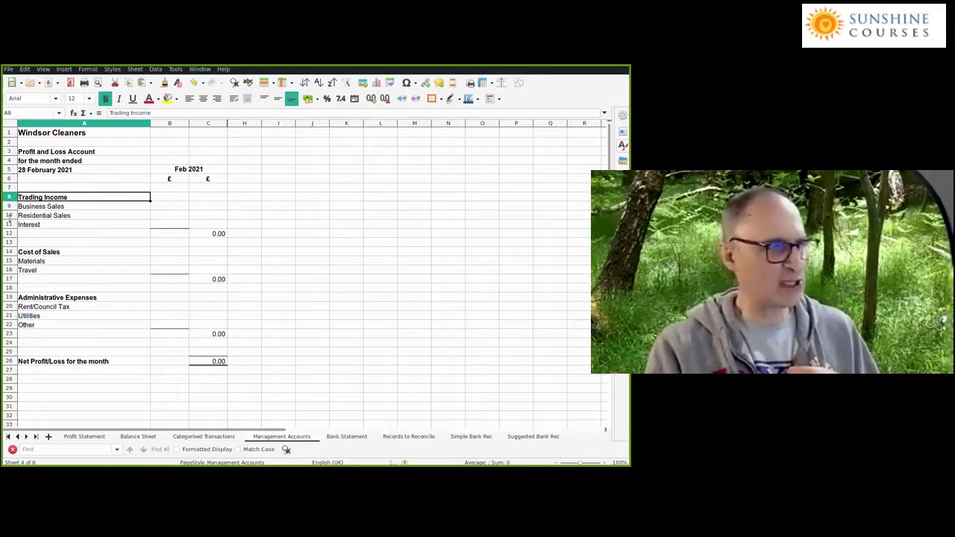
key("Down")
key("Down")
key("Down")
key("Down")
key("Down")
key("Down")
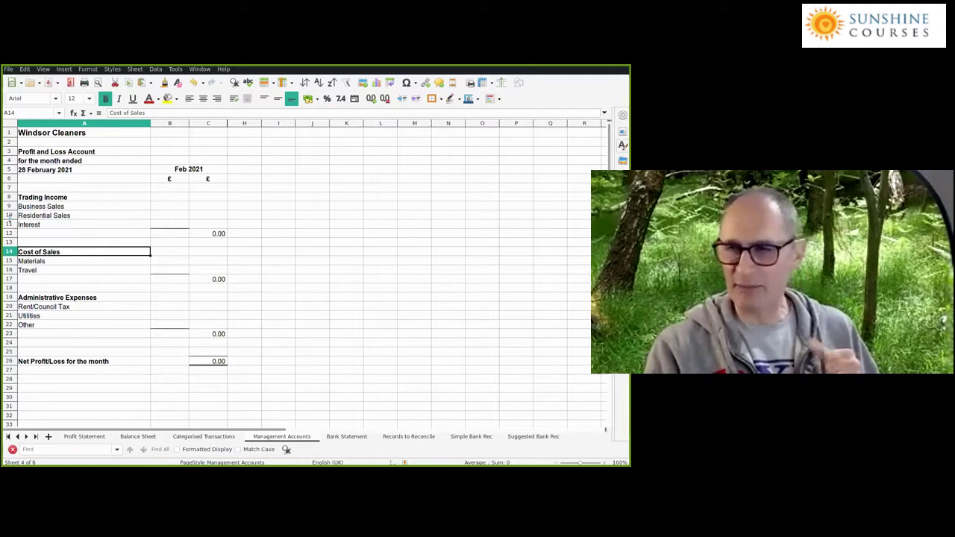
Step: Examine the Trading Income lines in rows 9 to 11 against the Materials and Travel lines under Cost of Sales
key("Up")
key("Up")
key("Up")
key("Up")
key("Up")
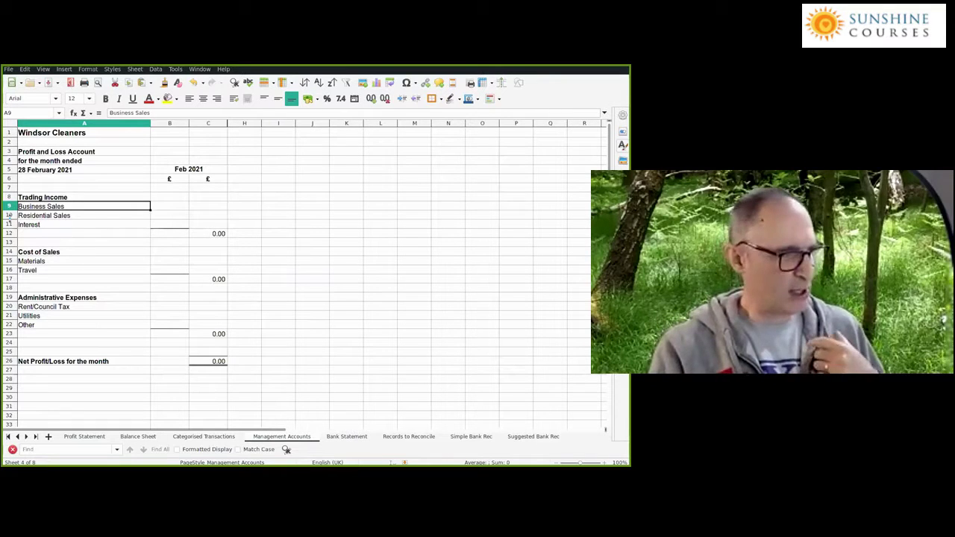
key("Down")
key("Down")
key("Down")
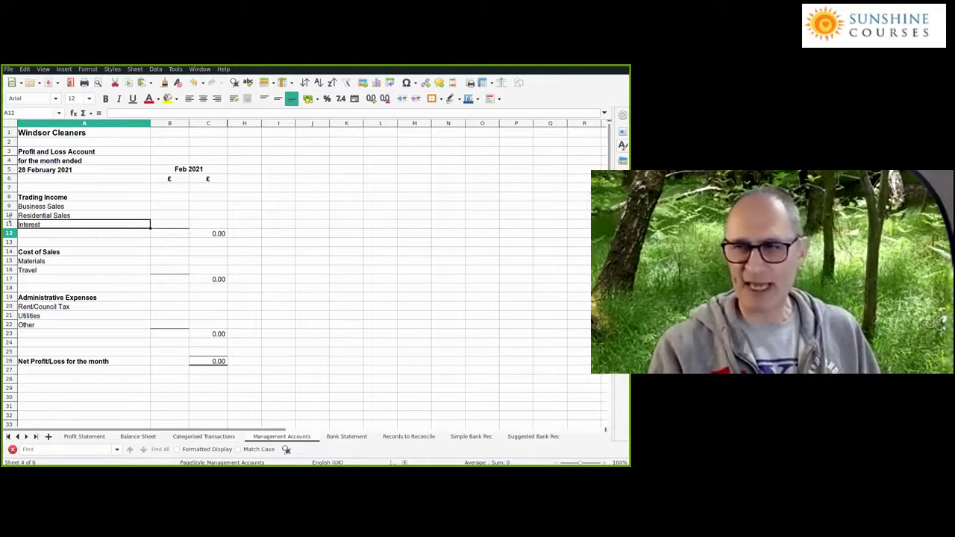
key("Down")
key("Down")
key("Down")
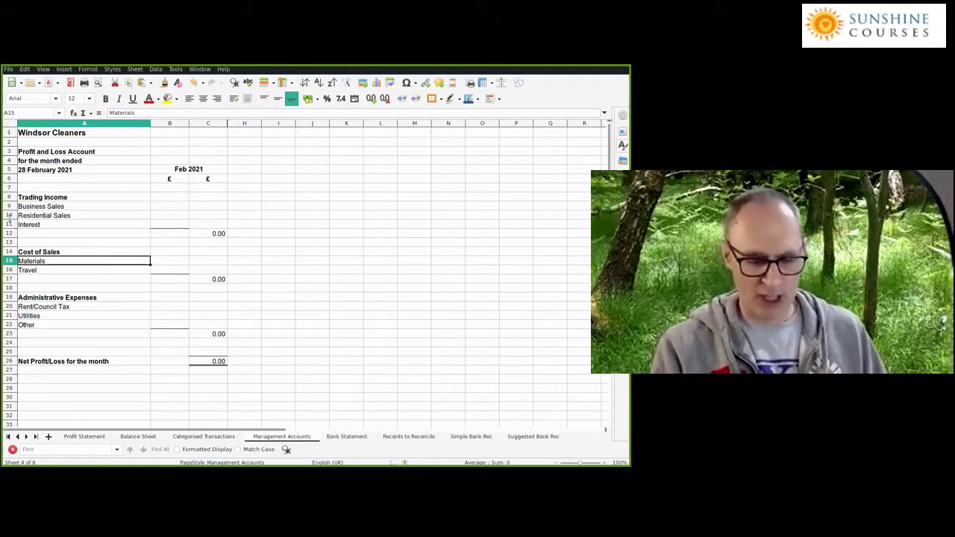
key("Up")
key("Up")
key("Up")
key("Up")
key("Up")
key("Up")
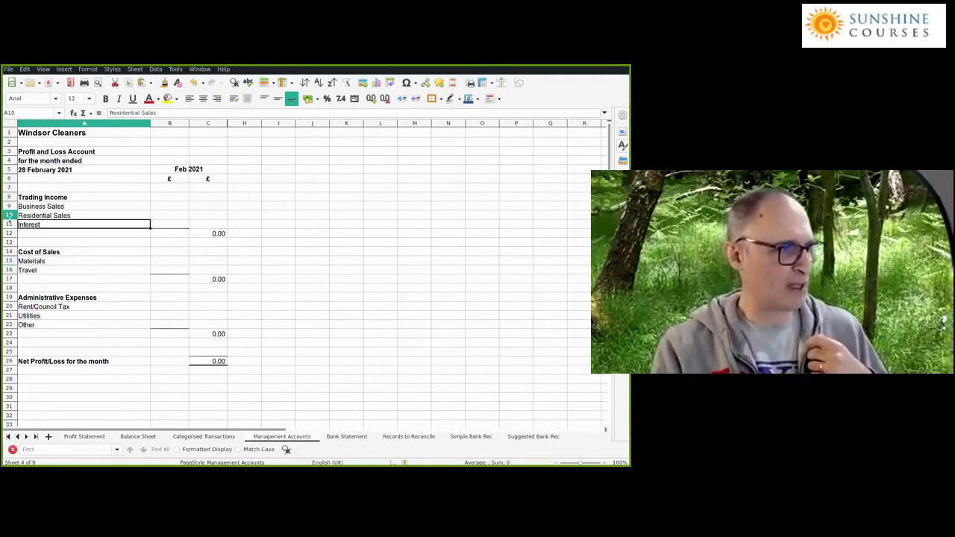
key("Down")
key("Up")
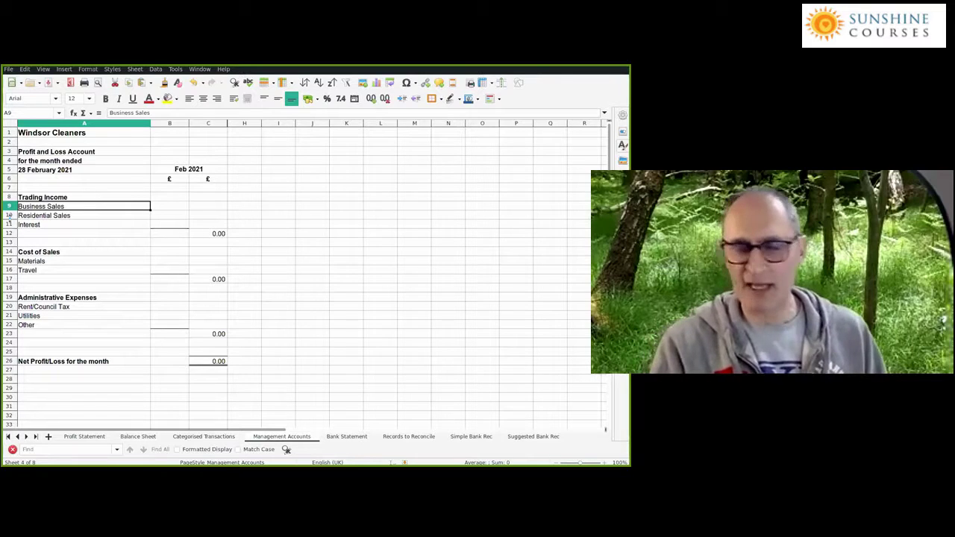
key("Down")
key("Down")
key("Down")
key("Down")
key("Down")
key("Down")
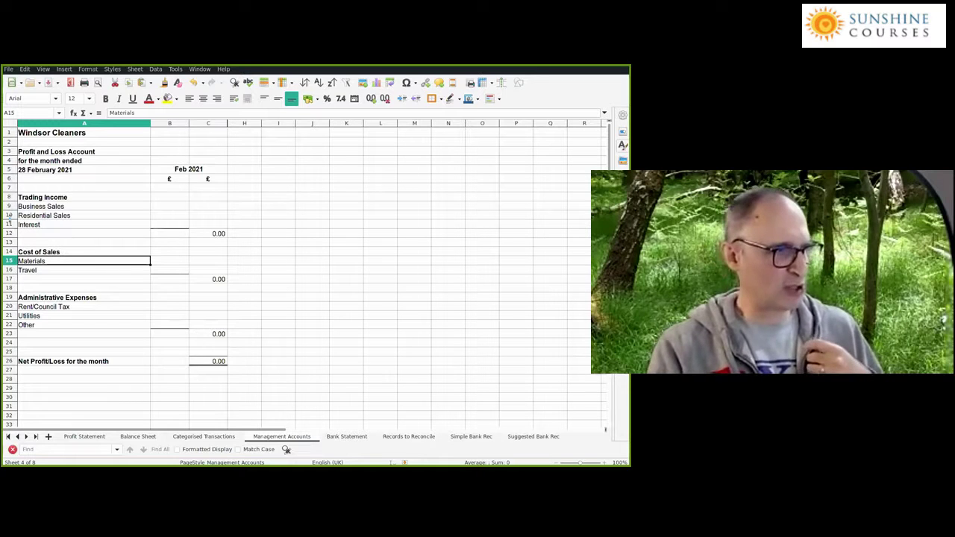
key("Up")
key("Up")
key("Up")
key("Up")
key("Up")
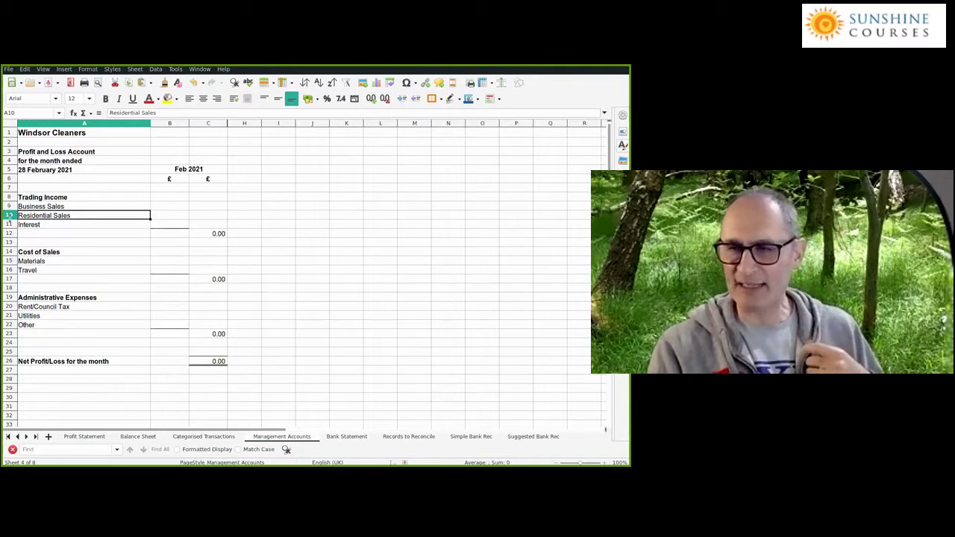
key("Down")
key("Down")
key("Down")
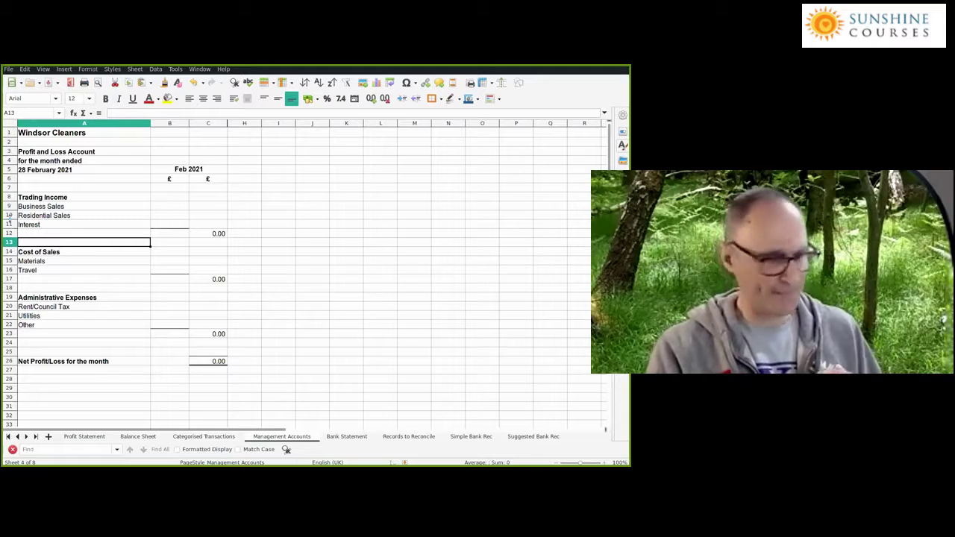
key("Up")
key("Up")
key("Up")
key("Up")
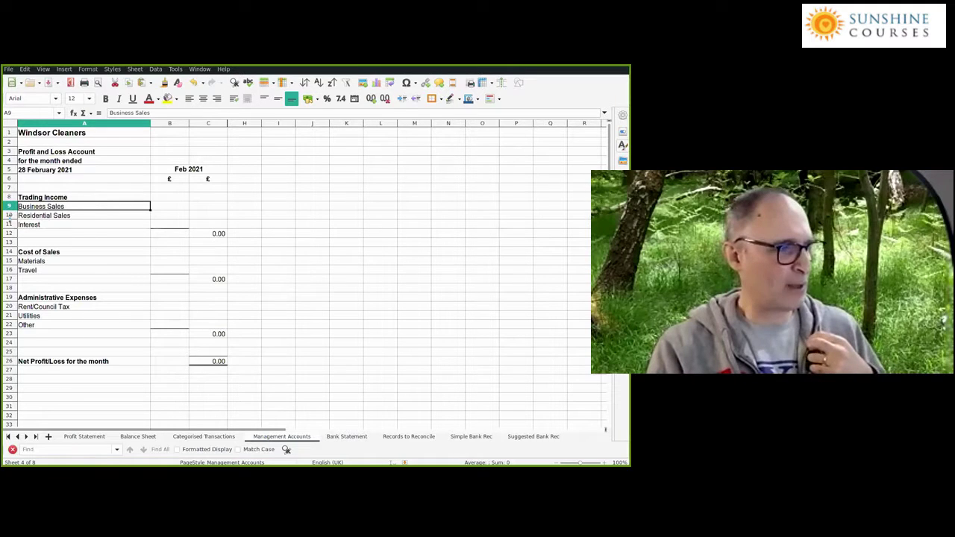
key("Down")
key("Down")
key("Down")
key("Down")
key("Down")
key("Down")
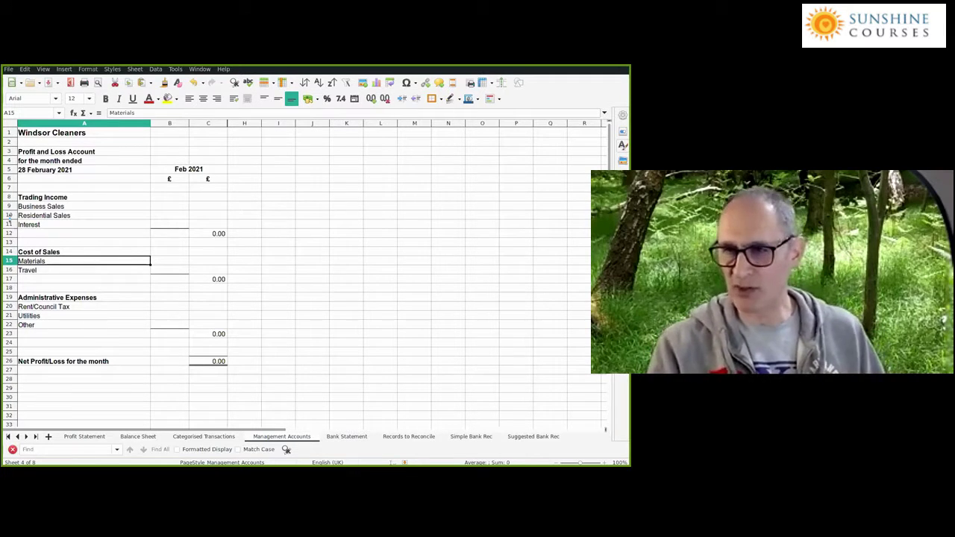
key("Up")
key("Up")
key("Up")
key("Up")
key("Up")
key("Up")
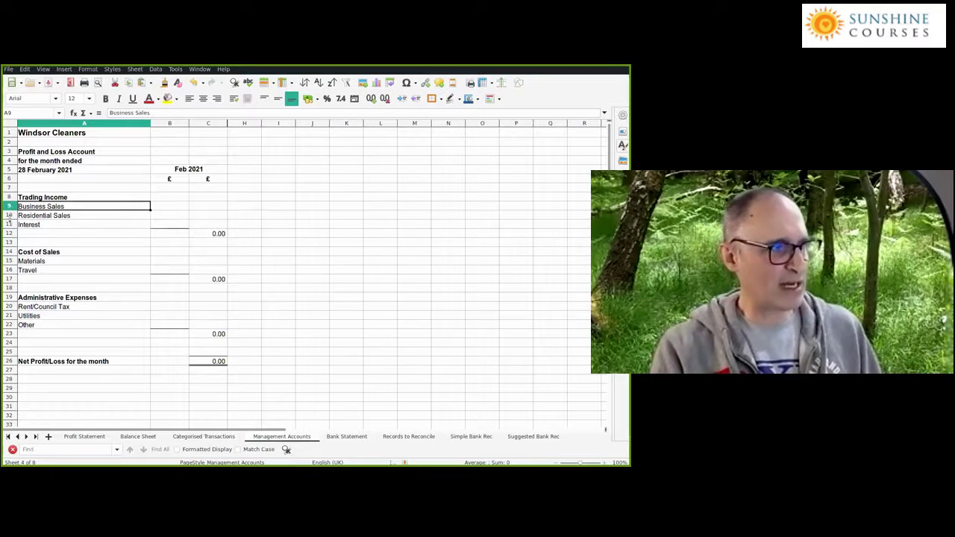
key("Down")
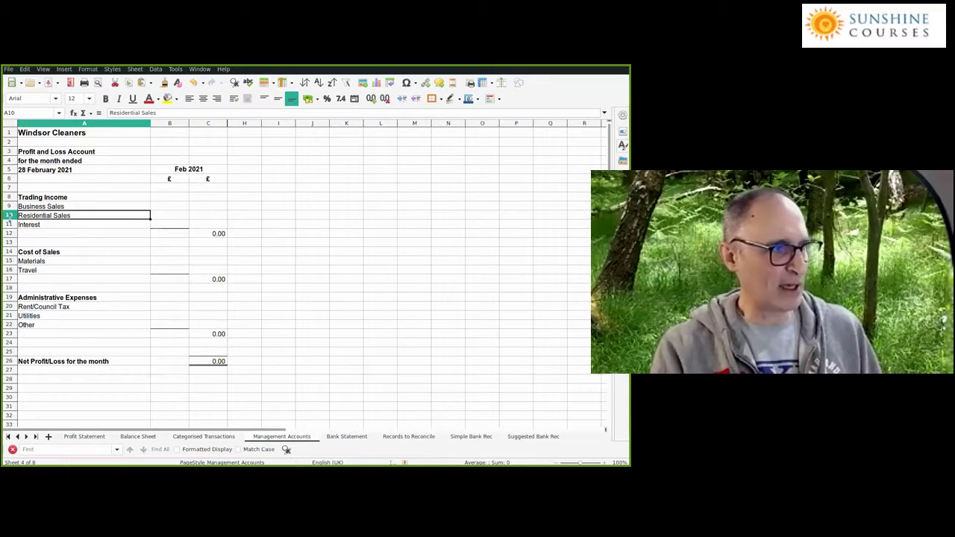
key("Down")
key("Down")
key("Down")
key("Down")
key("Down")
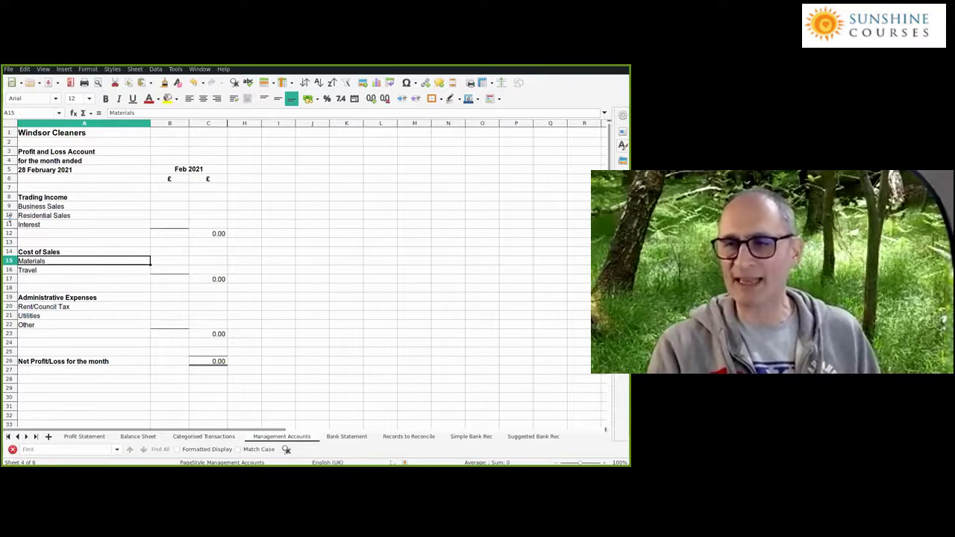
key("Up")
key("Up")
key("Up")
key("Up")
key("Up")
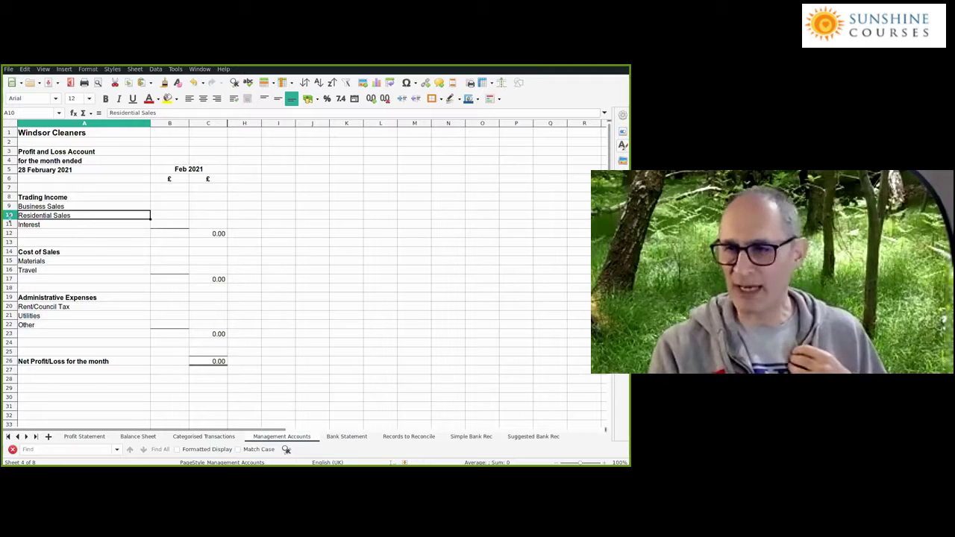
key("Down")
key("Down")
key("Down")
key("Down")
key("Down")
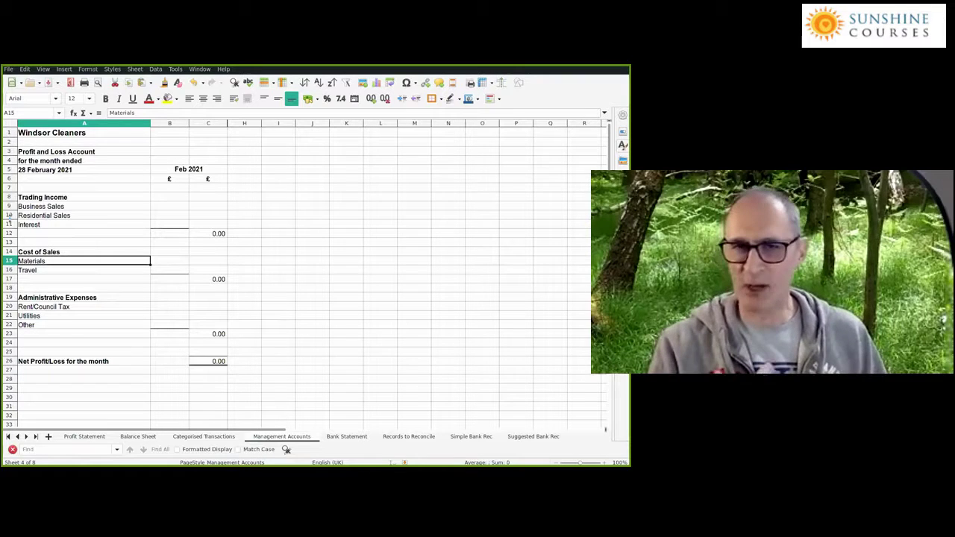
key("Up")
key("Up")
key("Up")
key("Up")
key("Up")
key("Up")
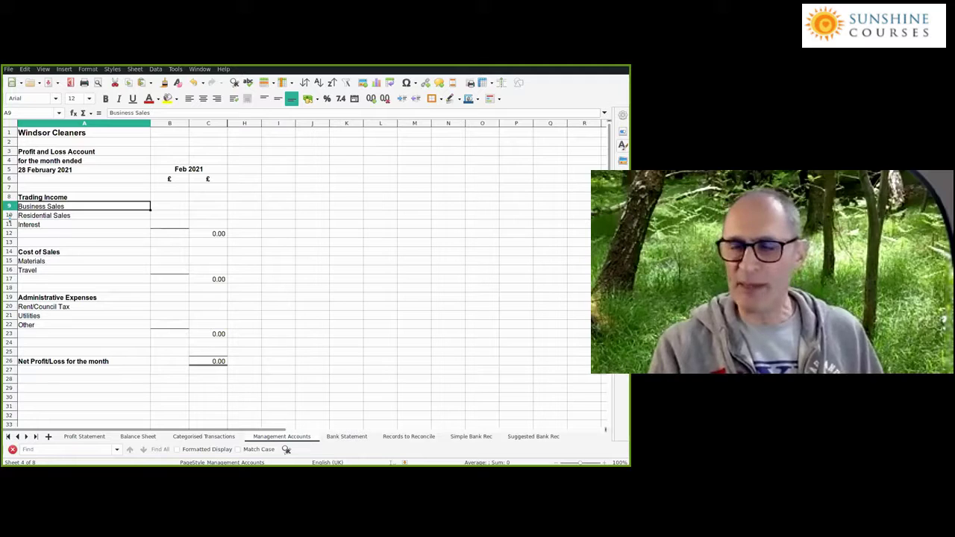
key("Down")
key("Down")
key("Down")
key("Down")
key("Down")
key("Down")
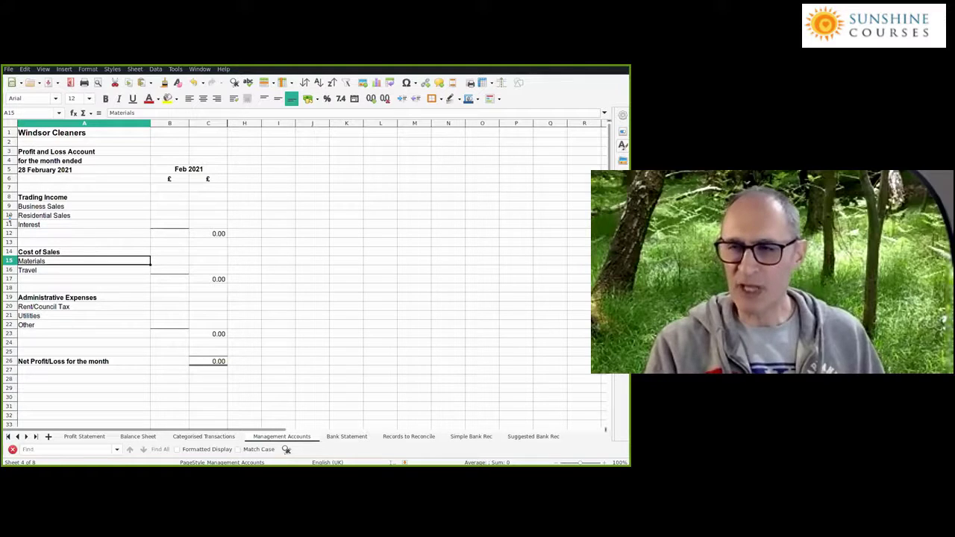
key("Up")
key("Up")
key("Up")
key("Up")
key("Up")
key("Up")
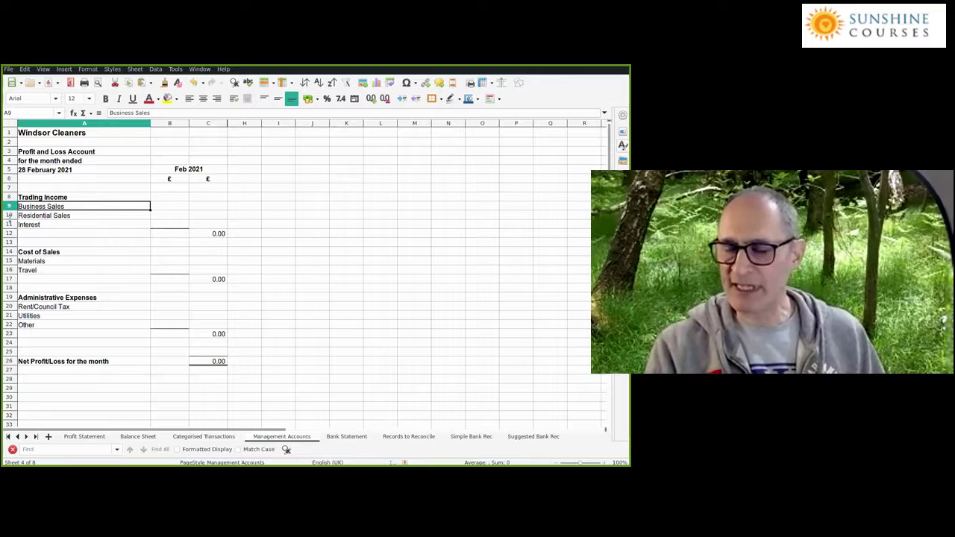
key("Down")
key("Down")
key("Down")
key("Down")
key("Down")
key("Down")
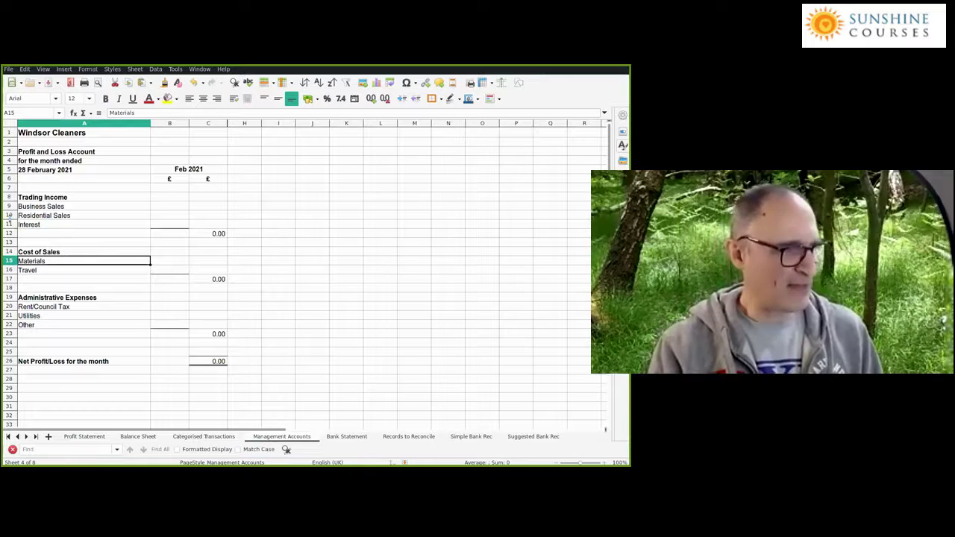
Step: Examine how the Administrative Expenses section follows on from Trading Income and Cost of Sales, down to the Rent/Council Tax line
key("Down")
key("Down")
key("Down")
key("Down")
key("Down")
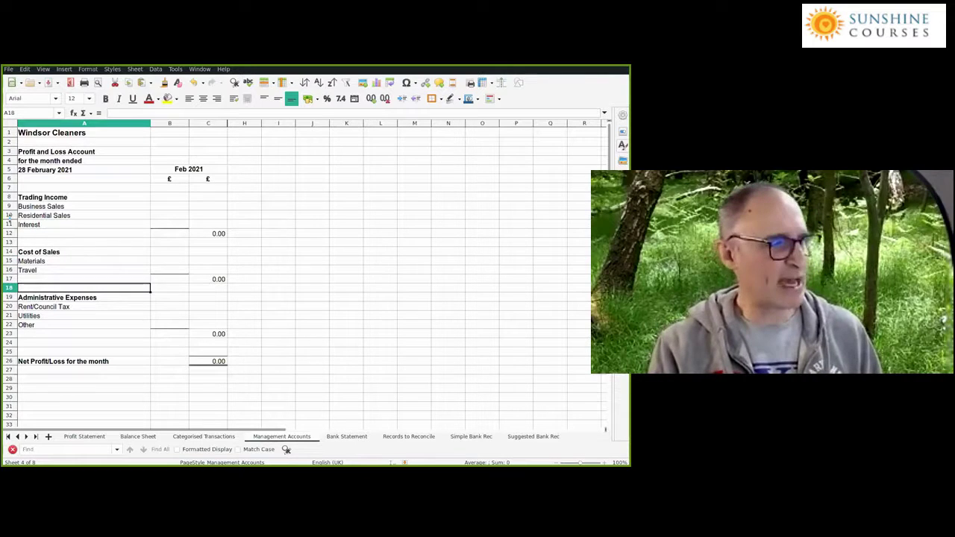
key("Up")
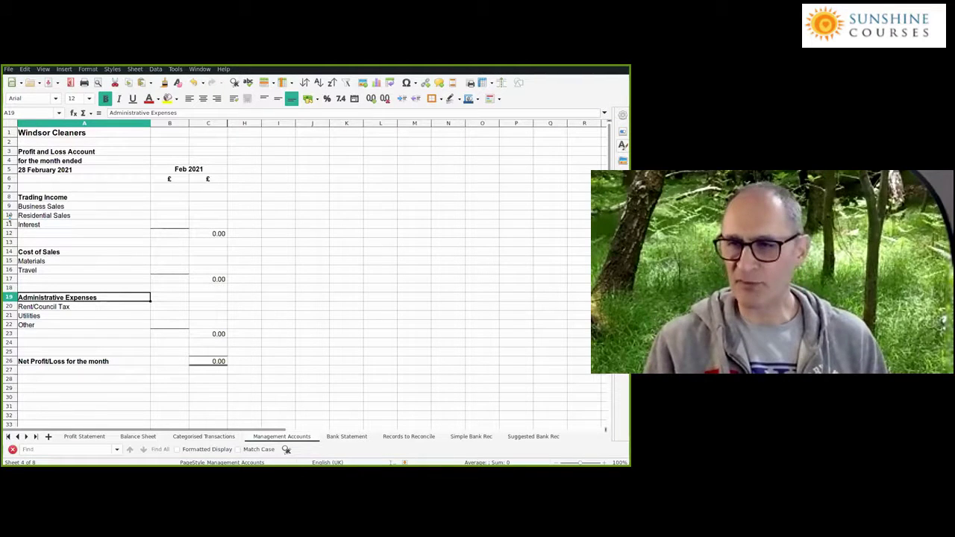
key("Up")
key("Up")
key("Up")
key("Up")
key("Up")
key("Up")
key("Up")
key("Up")
key("Up")
key("Up")
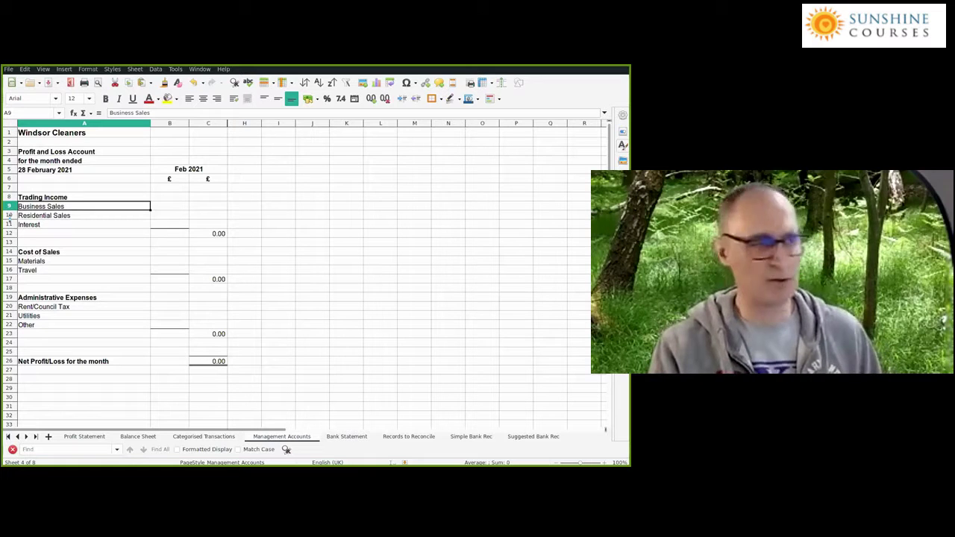
key("Down")
key("Down")
key("Down")
key("Down")
key("Down")
key("Down")
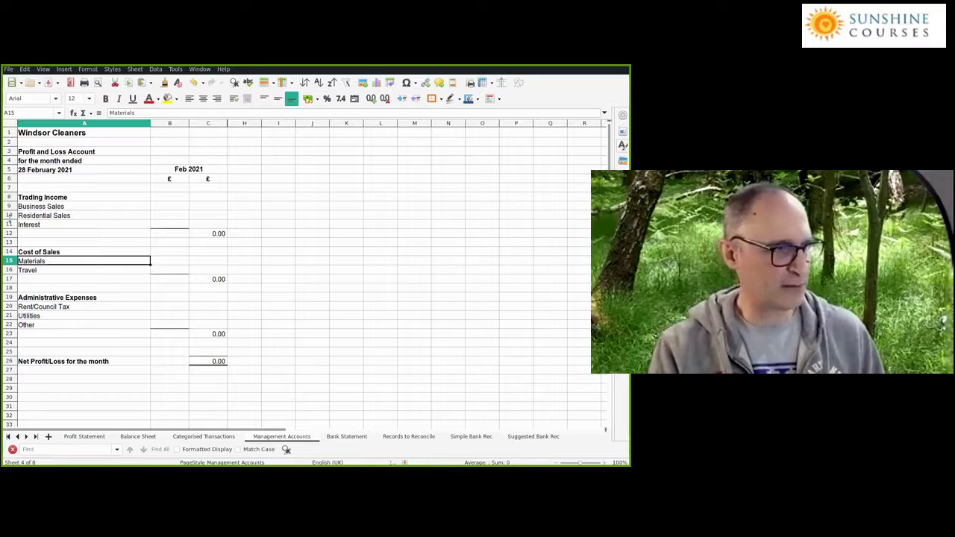
key("Down")
key("Down")
key("Down")
key("Down")
key("Down")
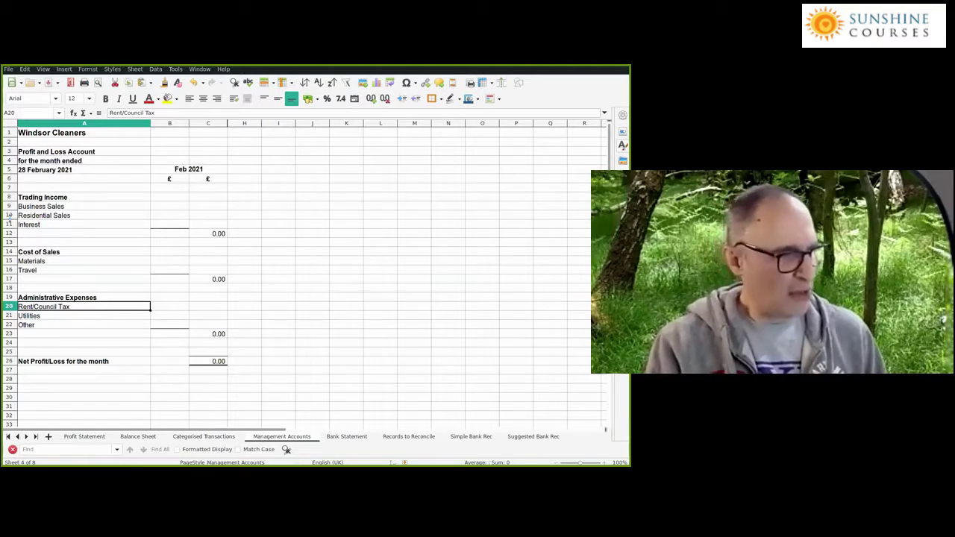
key("Up")
key("Down")
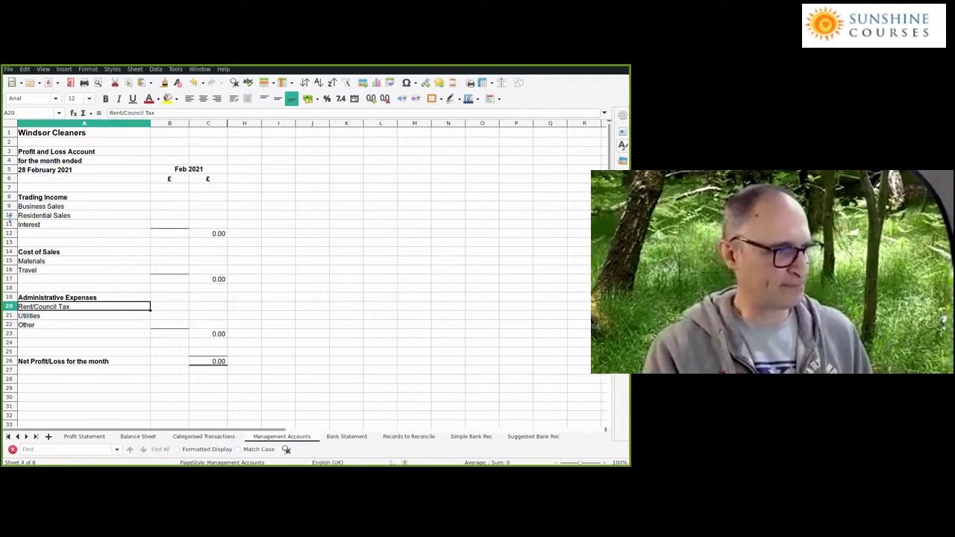
Step: Review the Trading Income section again, checking the Business Sales line and its amount cell B9
key("Up")
key("Up")
key("Up")
key("Up")
key("Up")
key("Up")
key("Up")
key("Up")
key("Up")
key("Up")
key("Up")
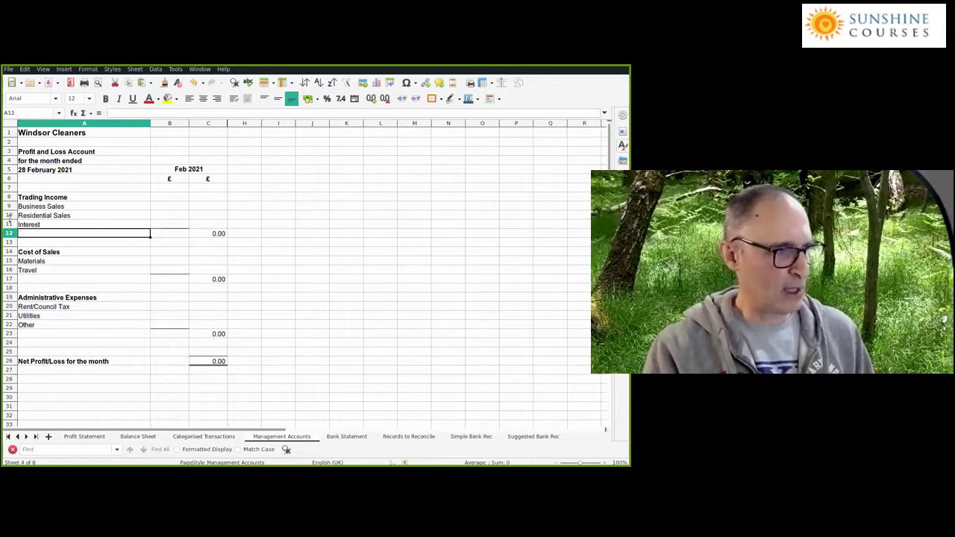
key("Right")
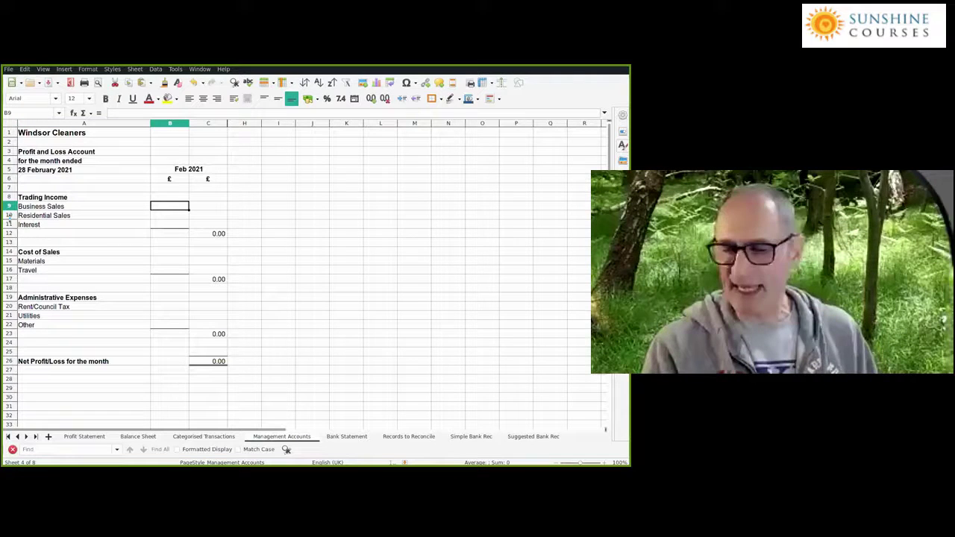
key("Left")
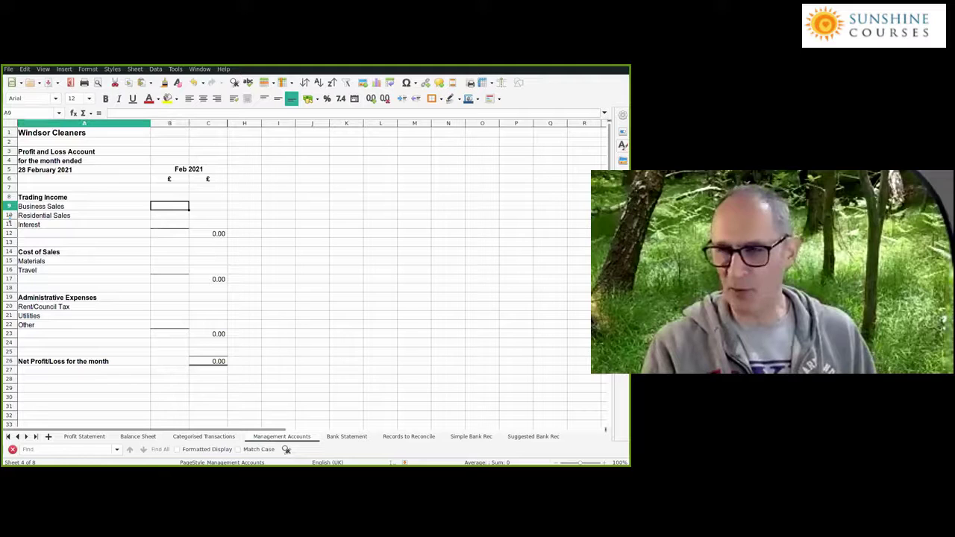
key("Down")
key("Up")
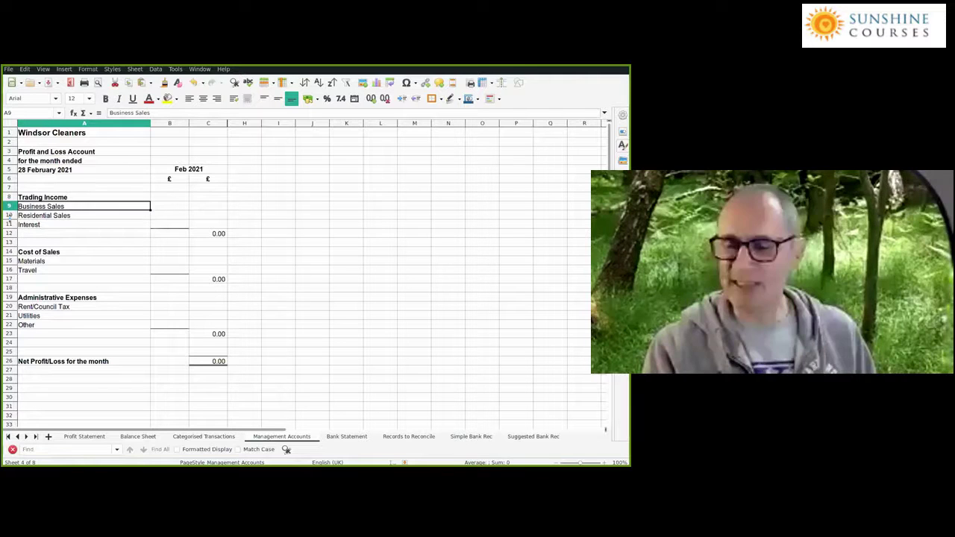
Step: Compare the Categorised Transactions and Management Accounts sheets, and look up the Business income total in E19 for the Business Sales line
left_click(180, 438)
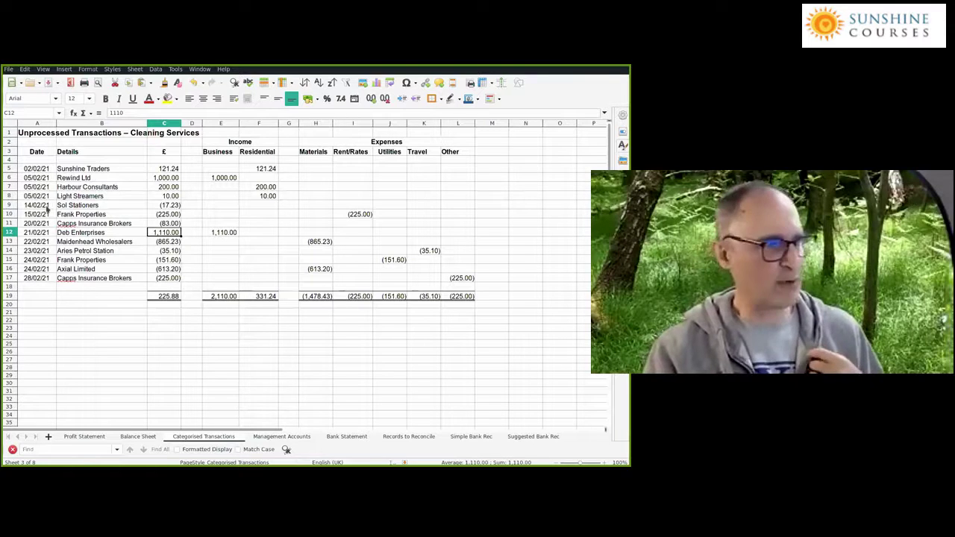
key("ctrl+Page_Down")
left_click(168, 208)
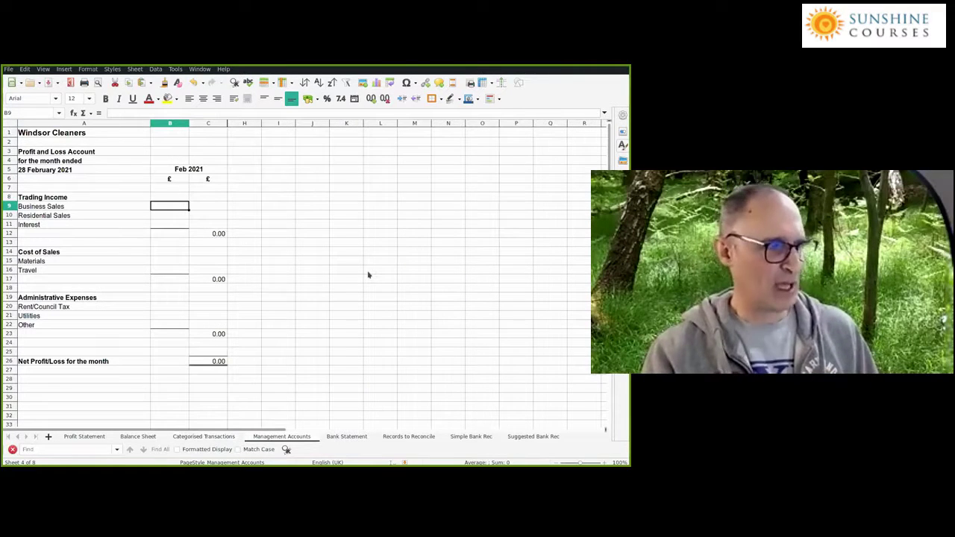
left_click(203, 436)
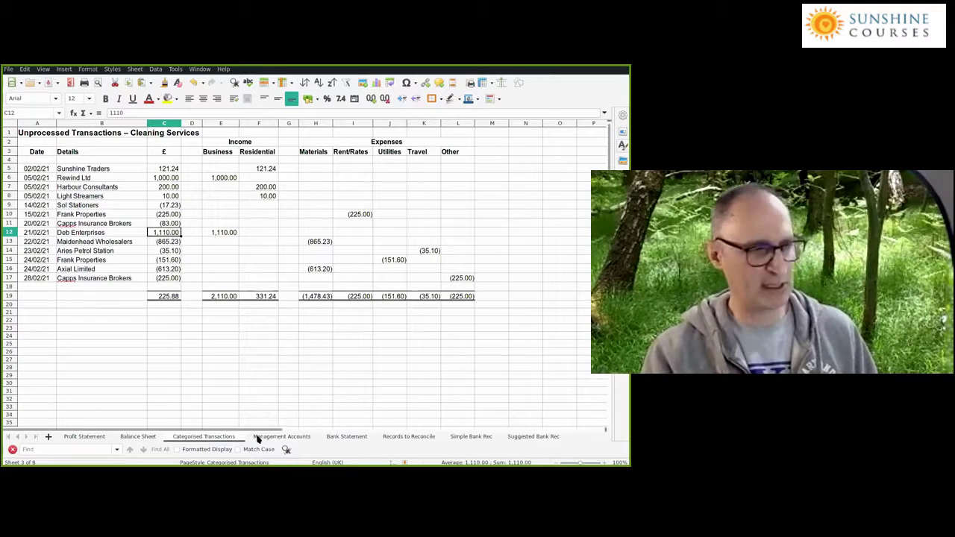
left_click(285, 437)
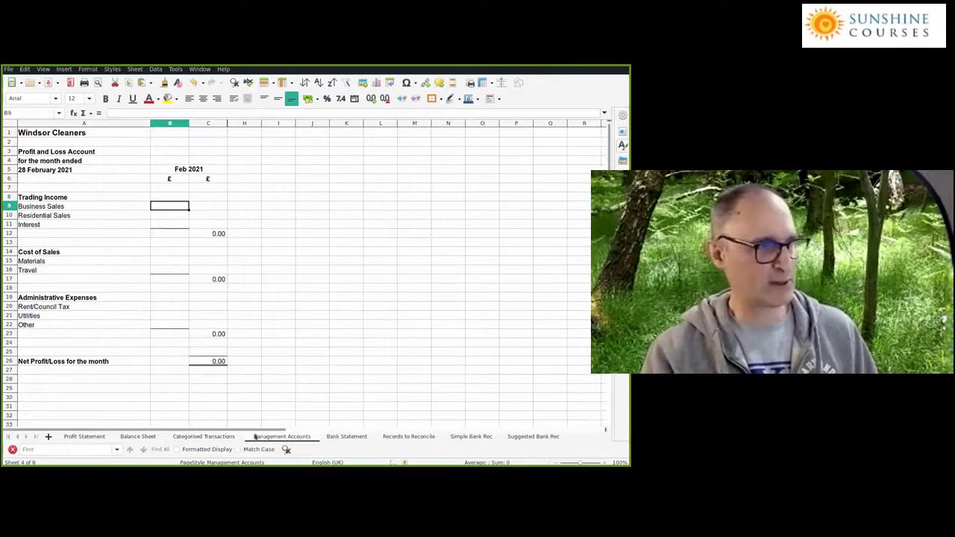
left_click(220, 437)
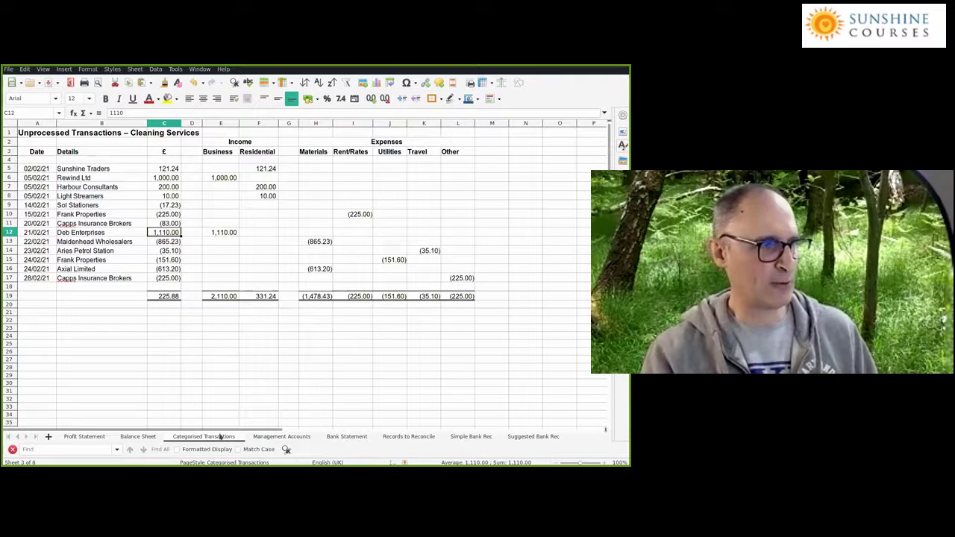
left_click(223, 297)
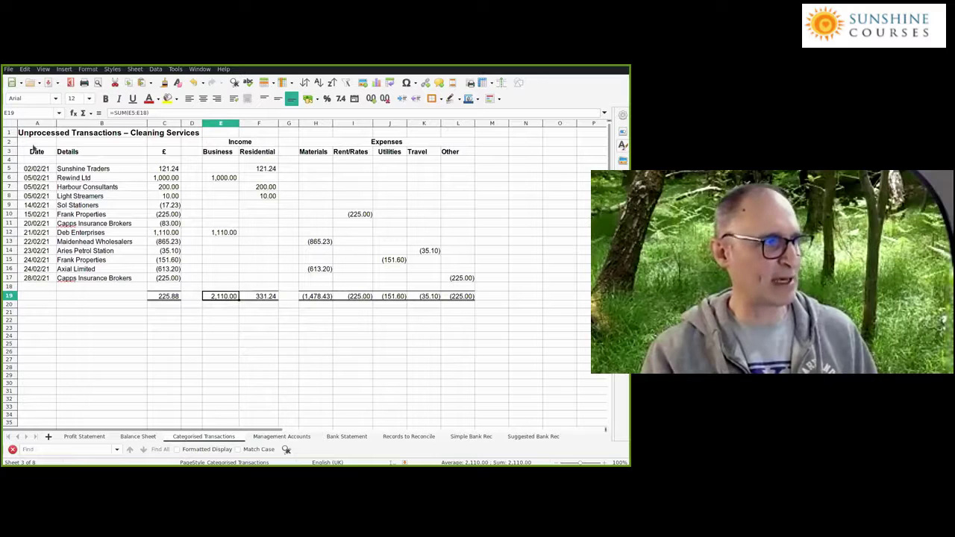
Step: Enter 2110 as the Business Sales amount in B9 of the Management Accounts sheet
left_click(265, 436)
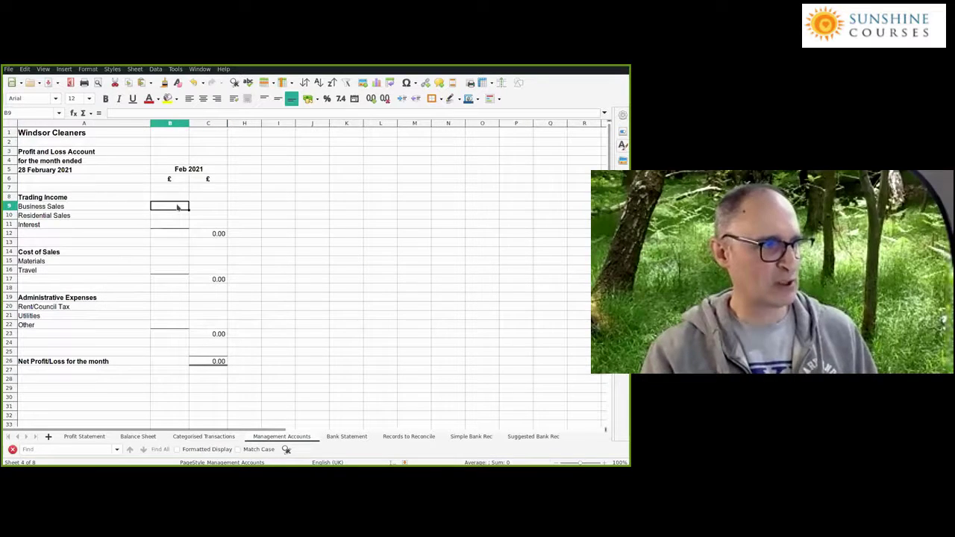
type("2110")
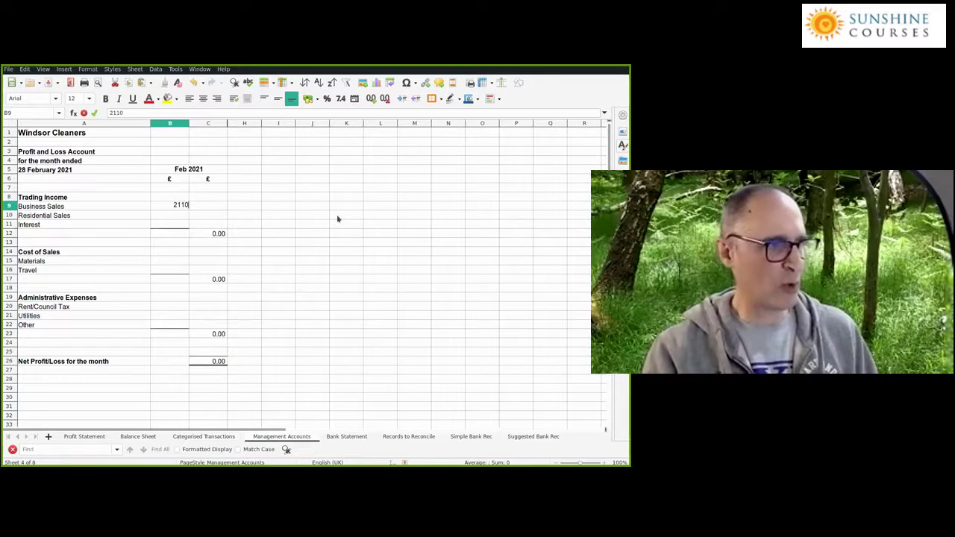
key("Return")
key("Up")
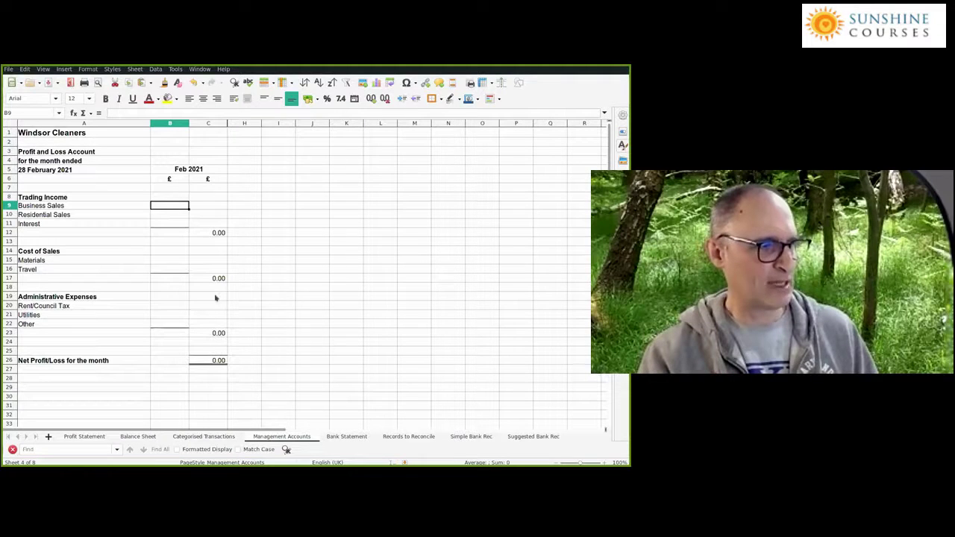
Step: Link the Business Sales amount in B9 to the Business income total in E19 of the Categorised Transactions sheet
key("ctrl+Page_Up")
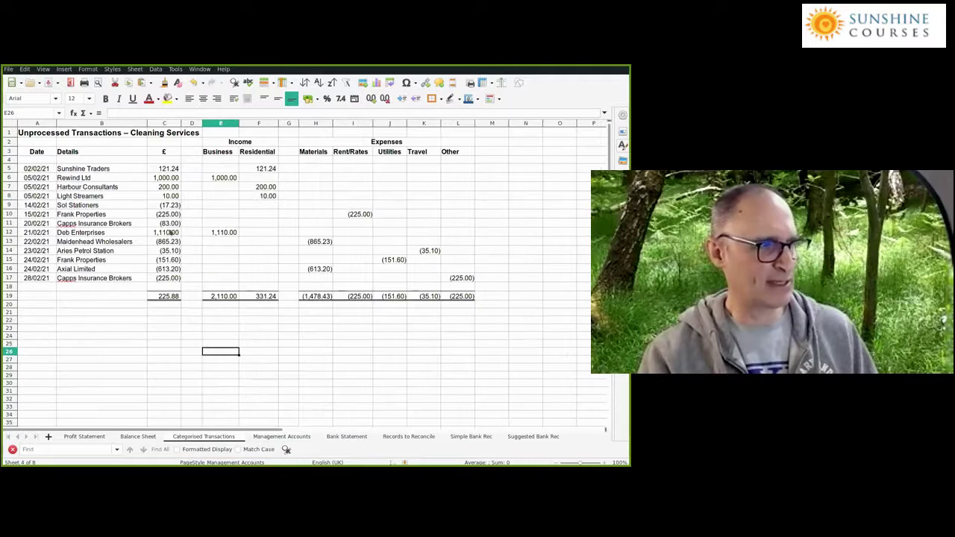
key("ctrl+Page_Down")
type("=")
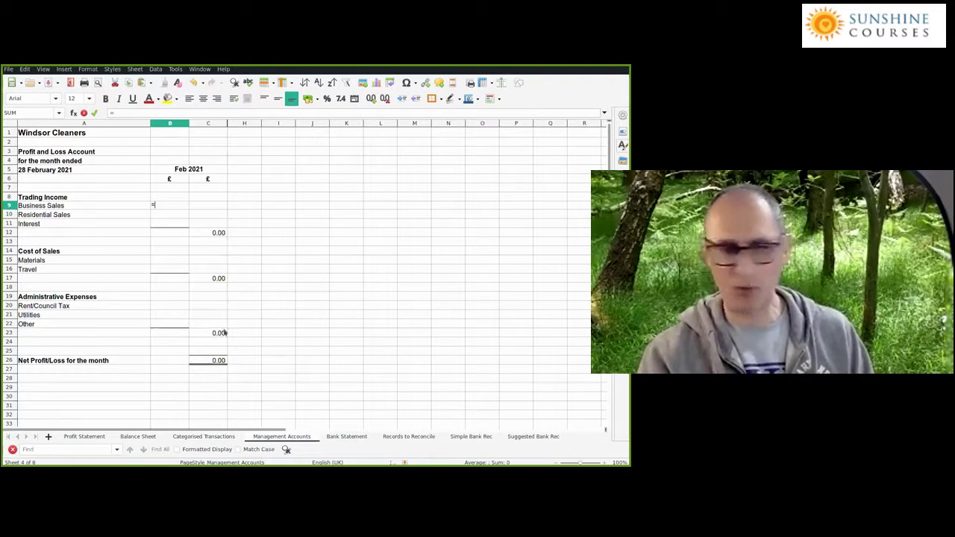
left_click(206, 437)
left_click(225, 296)
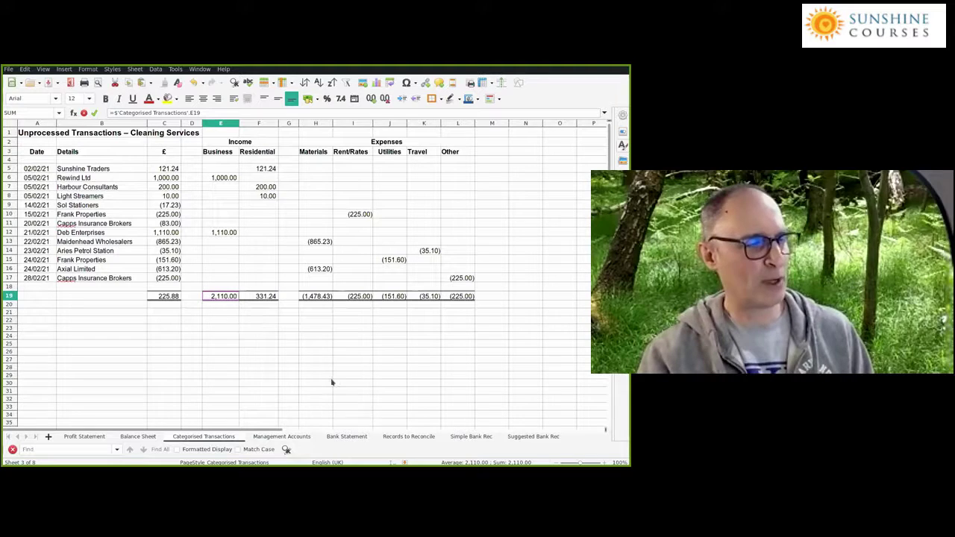
key("Return")
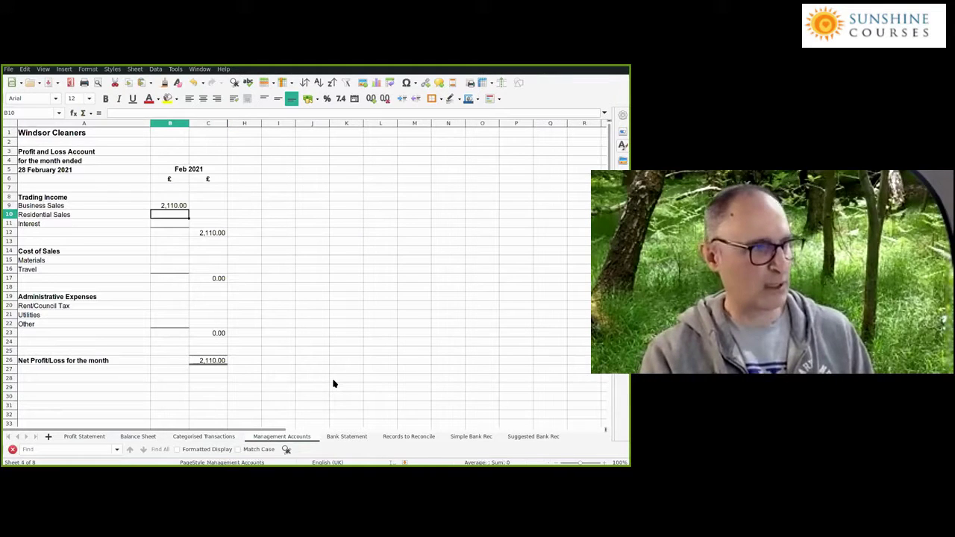
key("Up")
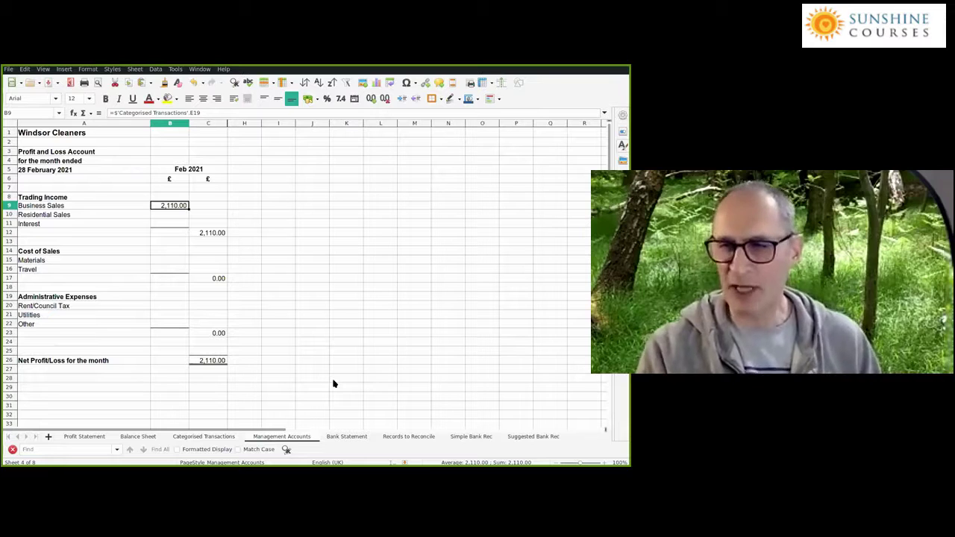
Step: Link the Residential Sales amount in B10 to the Residential income total in F19 of Categorised Transactions
key("Down")
type("=")
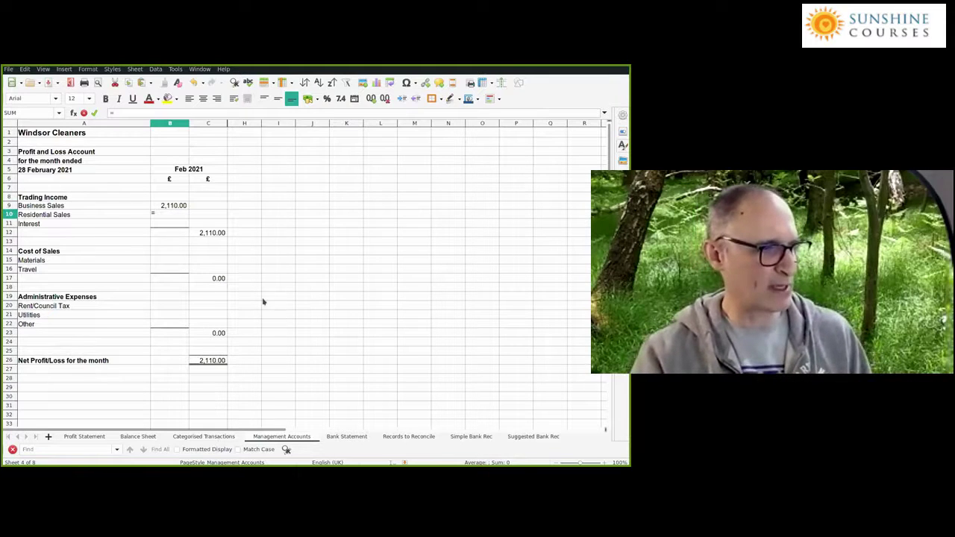
key("ctrl+Page_Up")
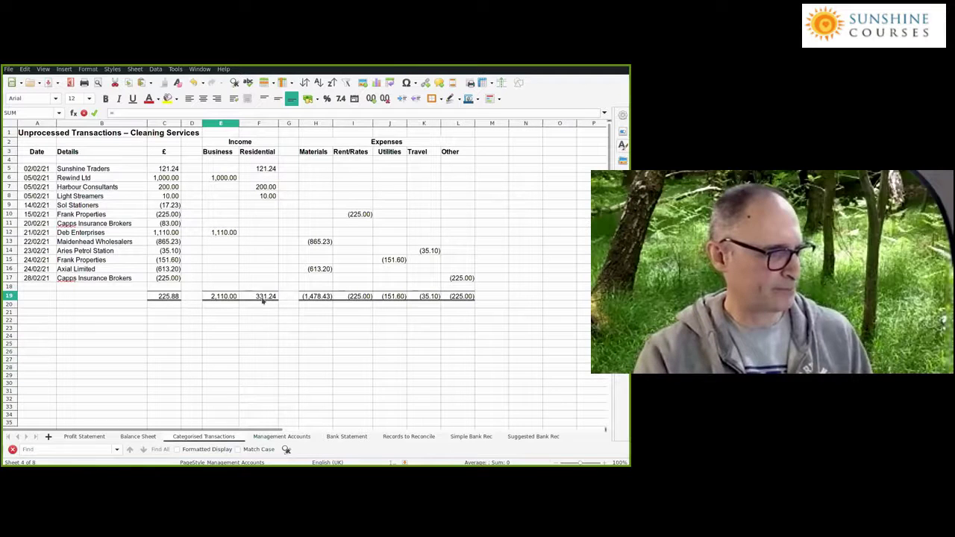
left_click(170, 284)
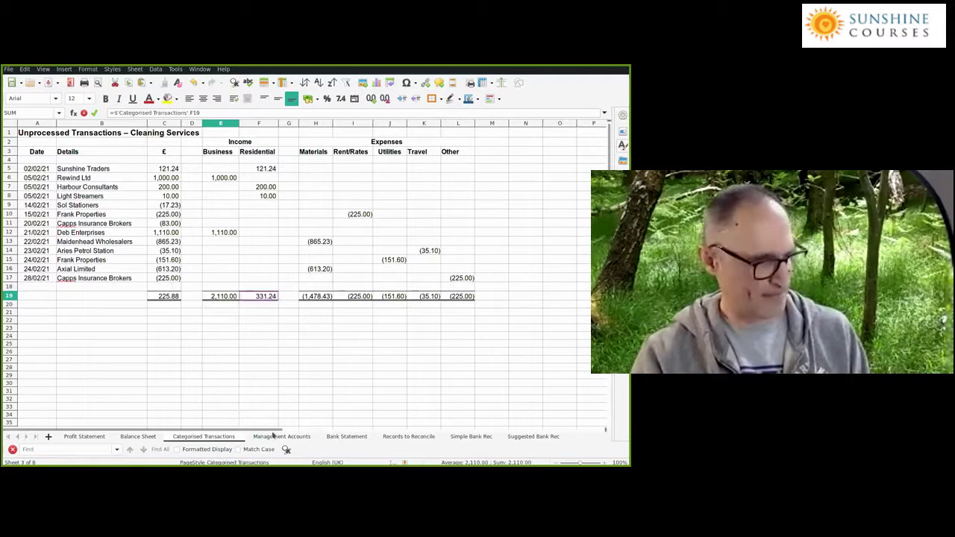
key("Return")
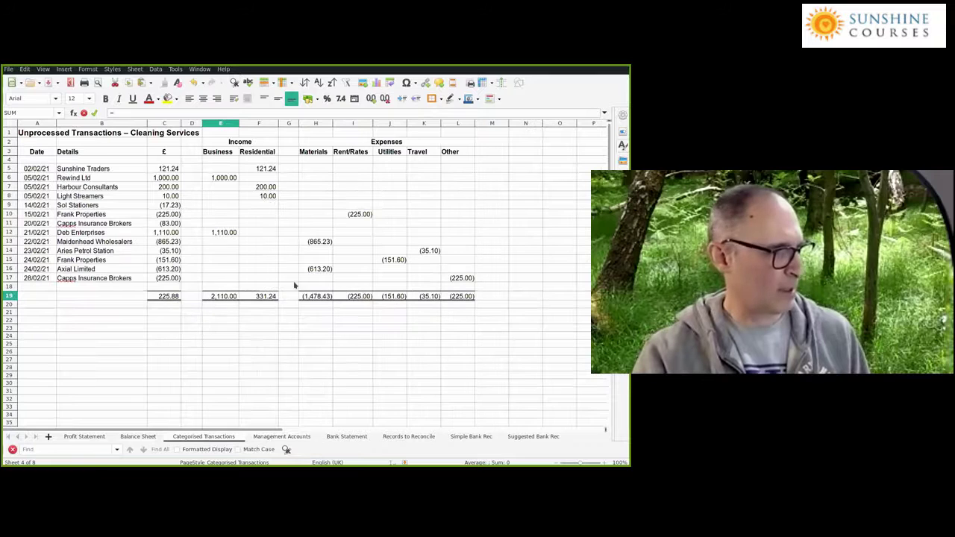
Step: Link Materials in B15 and Travel in B16 to their totals in H19 and K19 of Categorised Transactions
left_click(316, 296)
key("Return")
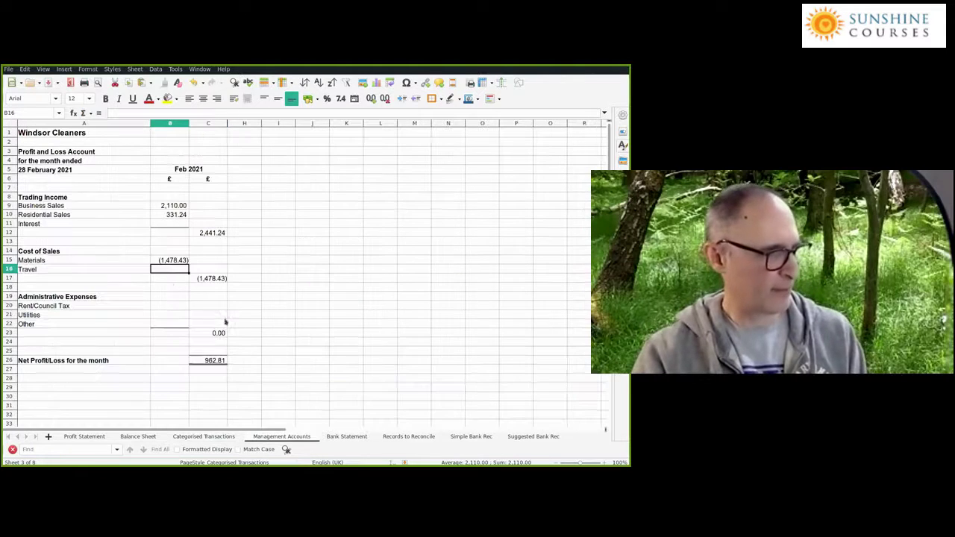
type("=")
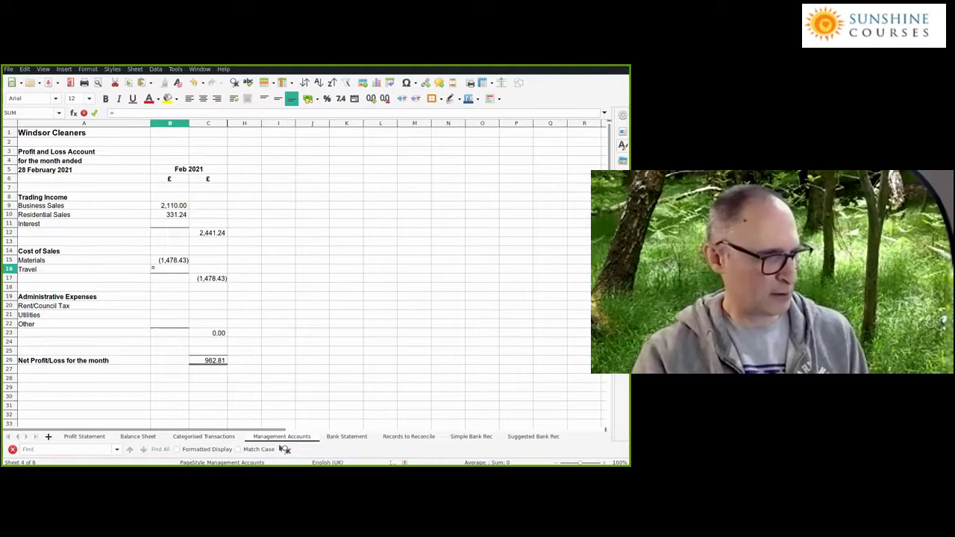
left_click(220, 437)
left_click(425, 297)
key("Return")
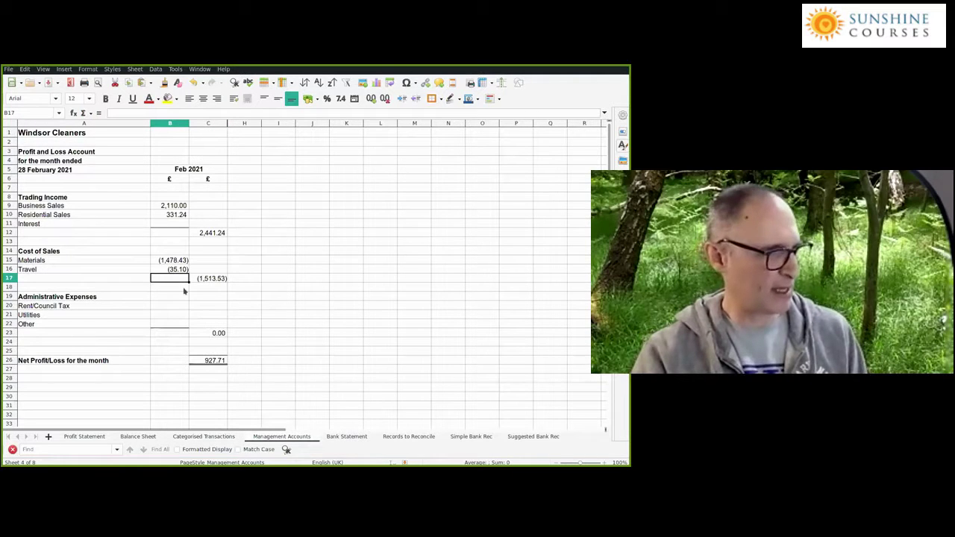
Step: Link Rent/Council Tax in B20 to the Rent/Rates total in I19 of Categorised Transactions
left_click(176, 305)
type("=")
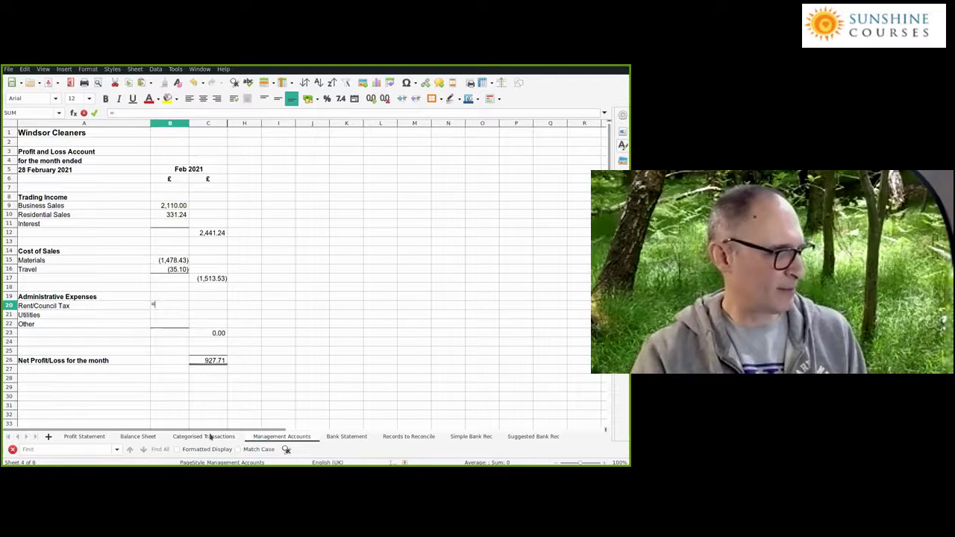
left_click(210, 437)
left_click(359, 296)
key("Return")
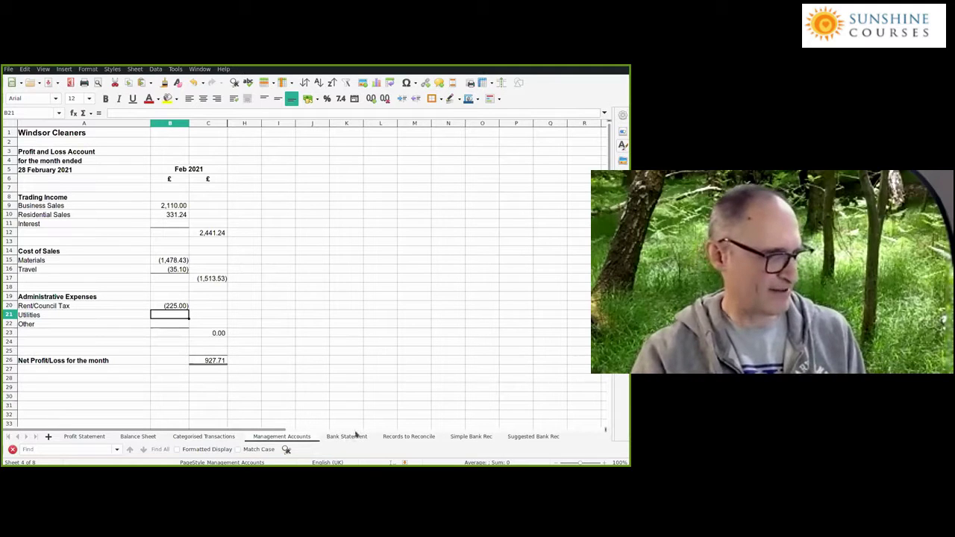
Step: Link Utilities in B21 and Other in B22 to their totals in J19 and L19 of Categorised Transactions
type("=")
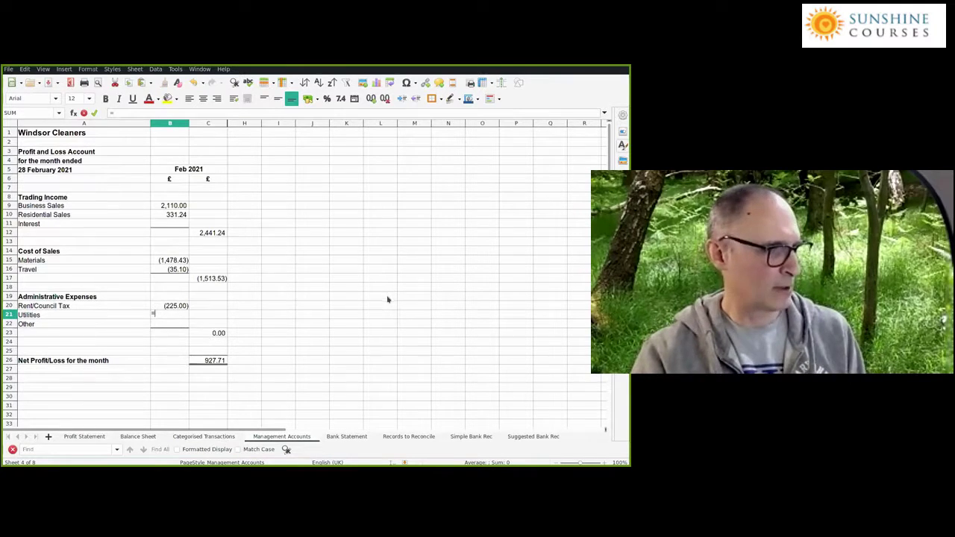
left_click(213, 436)
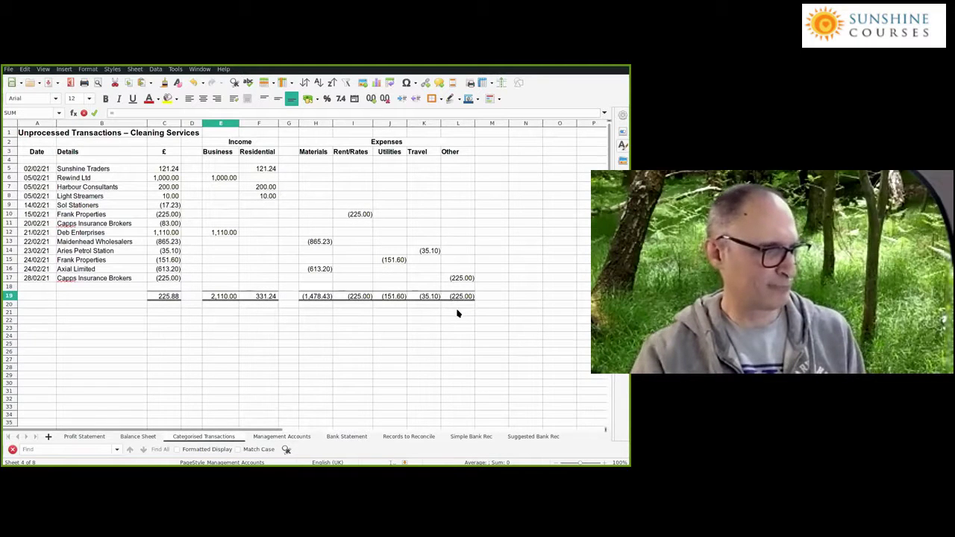
key("Return")
key("Down")
key("Down")
key("Down")
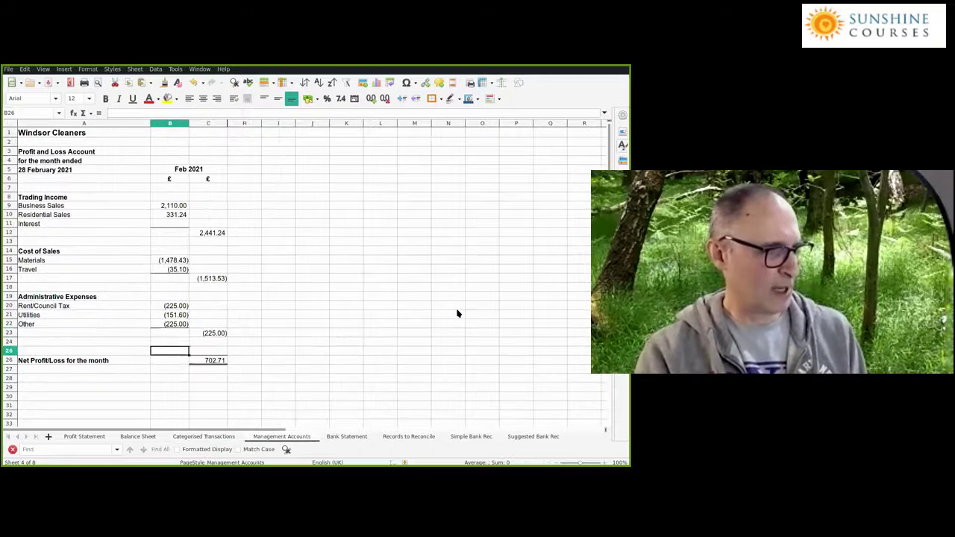
Step: Check the net profit and Administrative Expenses formulas, and correct the subtotal in C23 to =SUM(B20:B22)
key("Right")
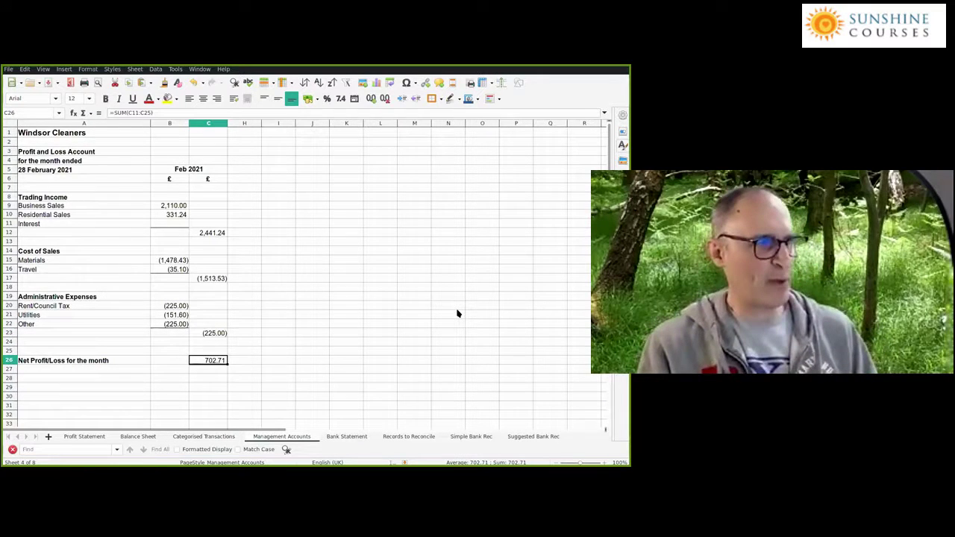
left_click(252, 361)
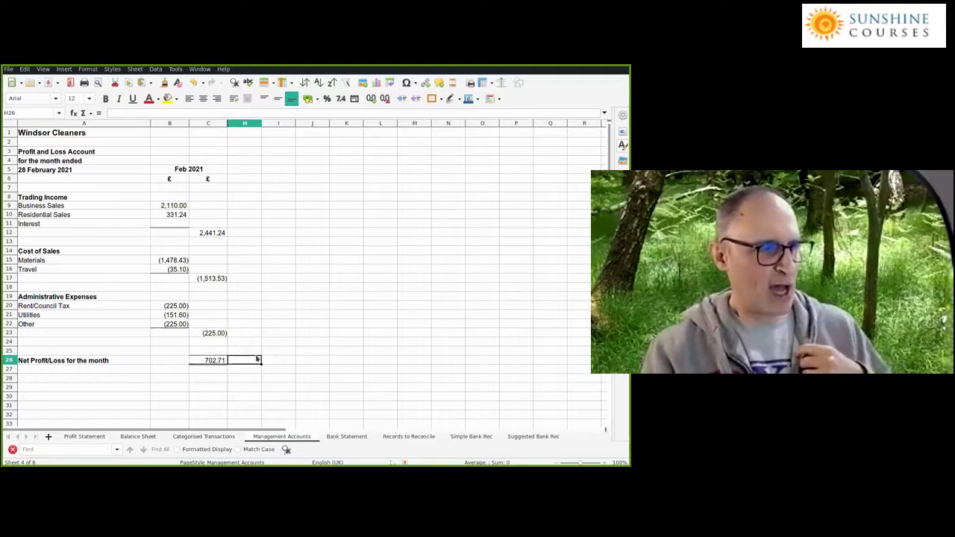
left_click(213, 333)
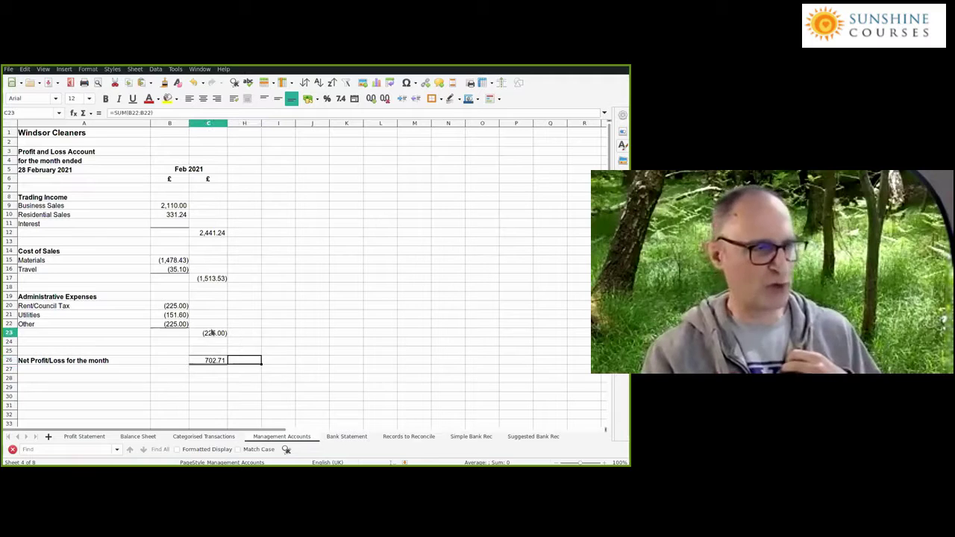
left_click(258, 337)
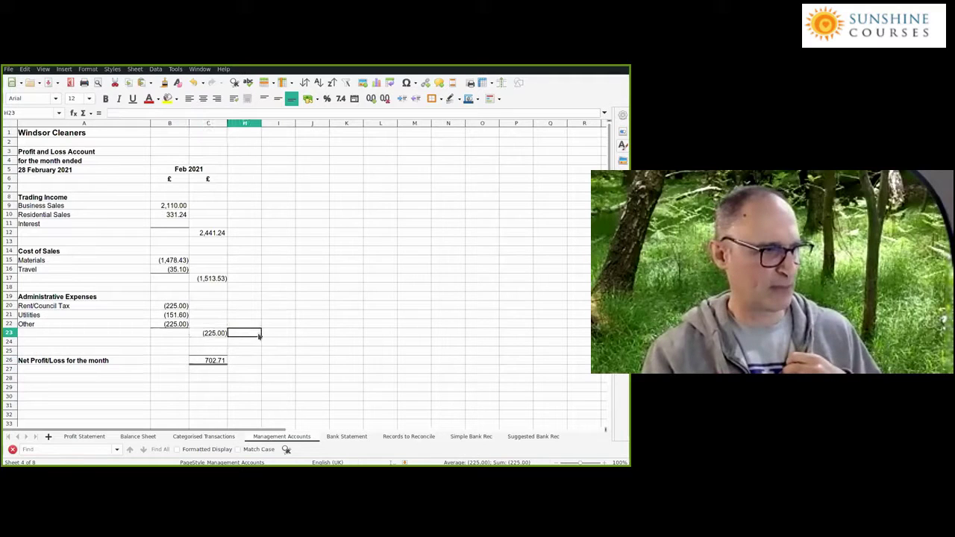
left_click(219, 335)
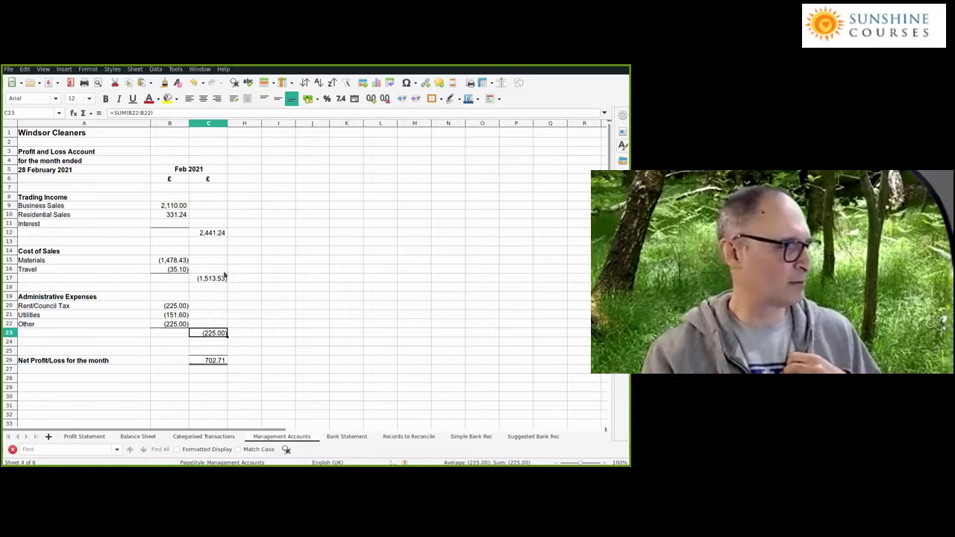
left_click(136, 113)
key("shift+Up")
key("shift+Up")
key("Return")
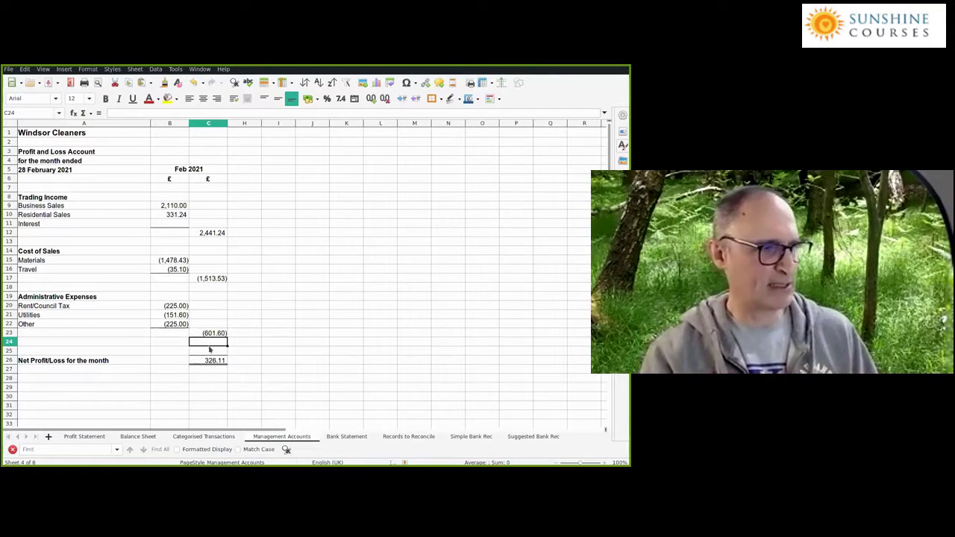
left_click(213, 335)
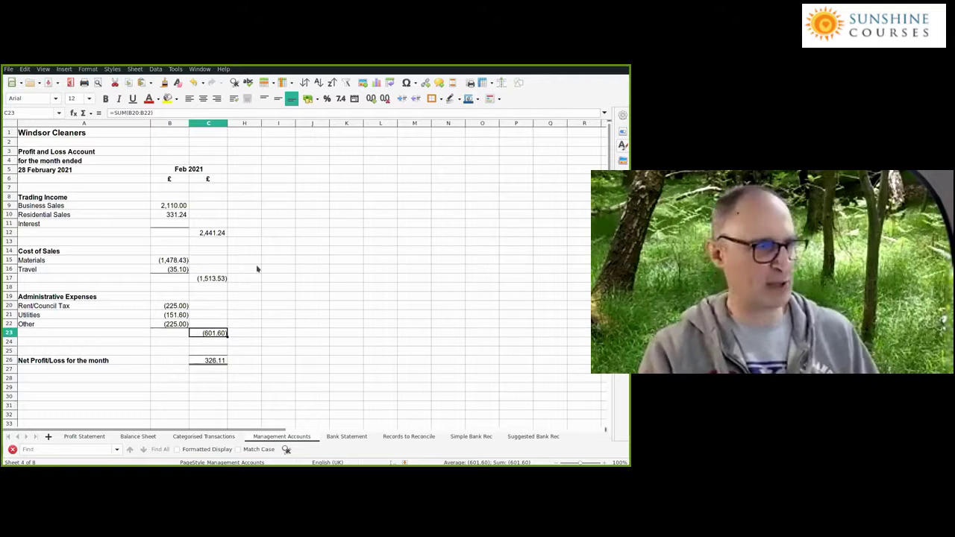
Step: Insert a blank row above row 18, between the Cost of Sales subtotal and the Administrative Expenses heading
left_click(11, 287)
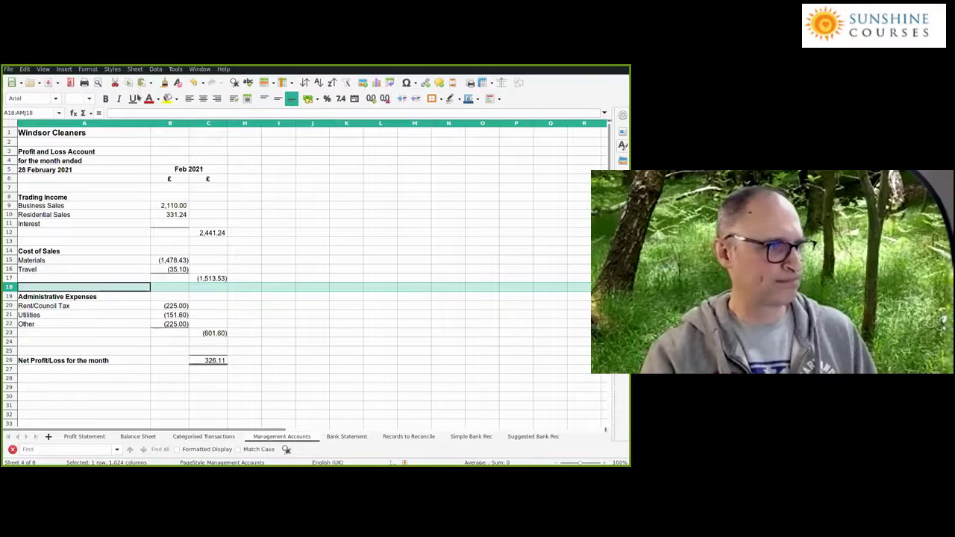
left_click(135, 68)
left_click(302, 92)
left_click(375, 215)
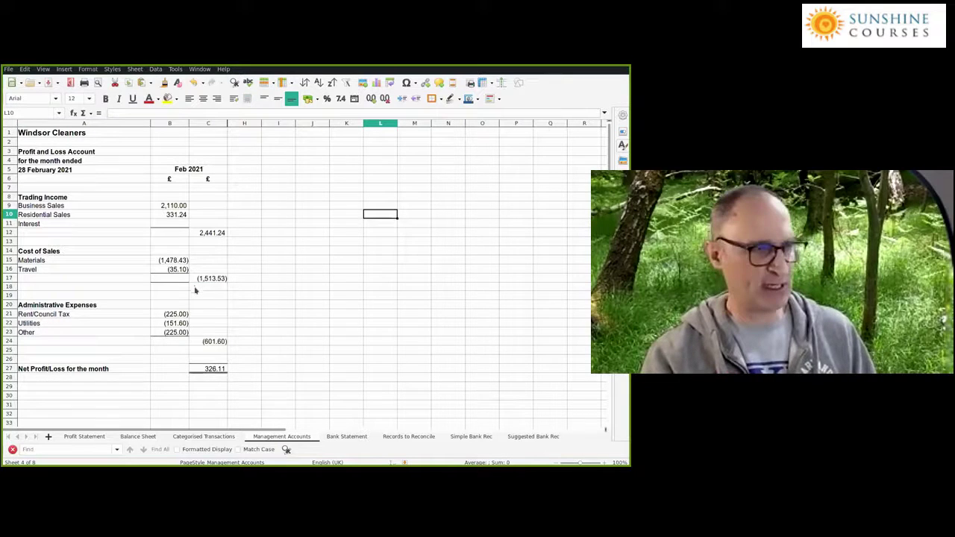
Step: Try to clear the extra border line in B18 by copying the blank cell B19 over it
left_click(165, 296)
key("Up")
key("Up")
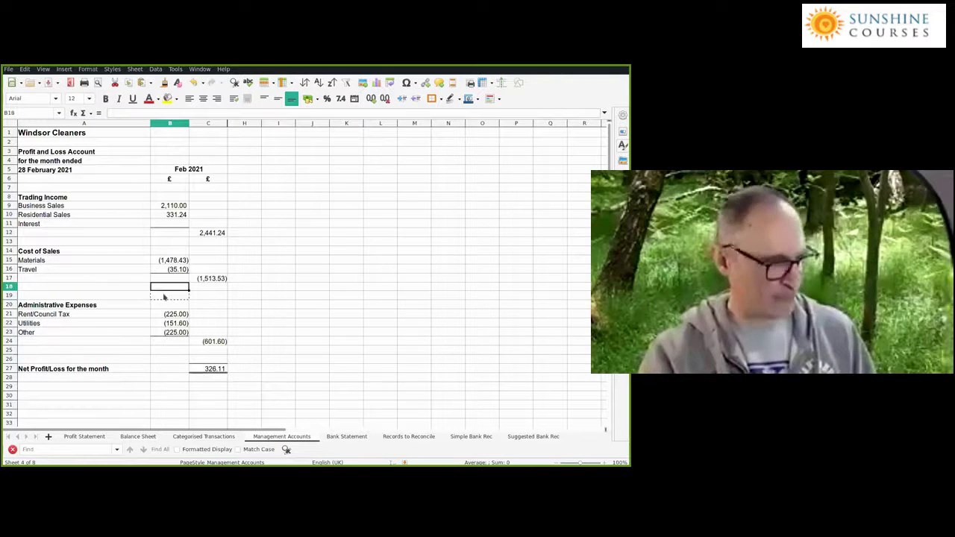
key("Down")
key("Down")
key("ctrl+c")
key("Right")
key("Up")
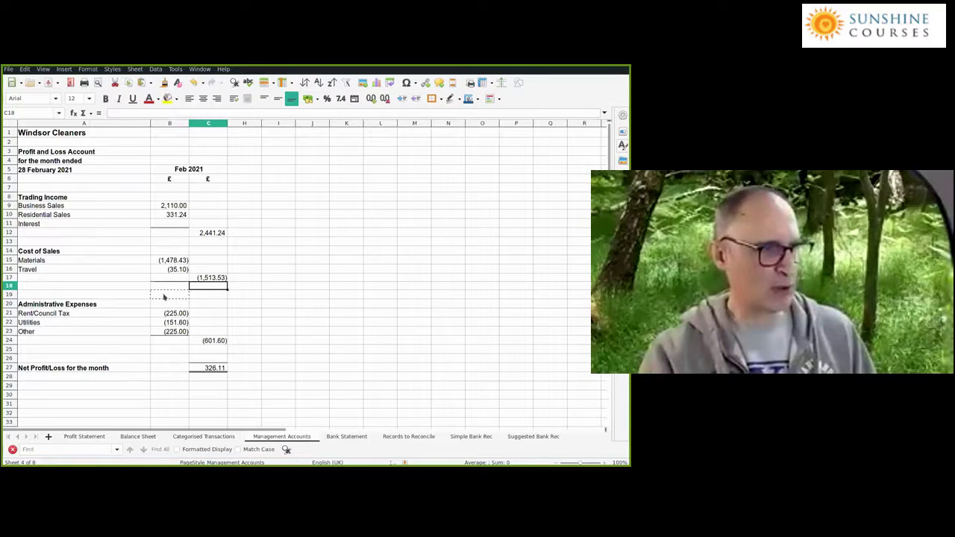
Step: Label row 18 as Gross Profit in A18 and select its amount cell C18
key("Left")
key("Left")
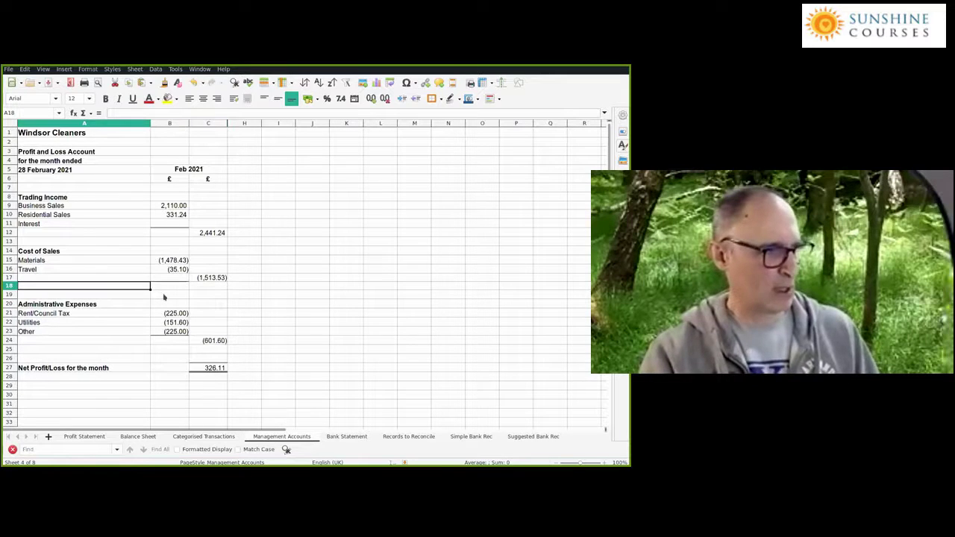
type("Gross Profit")
key("Right")
key("Right")
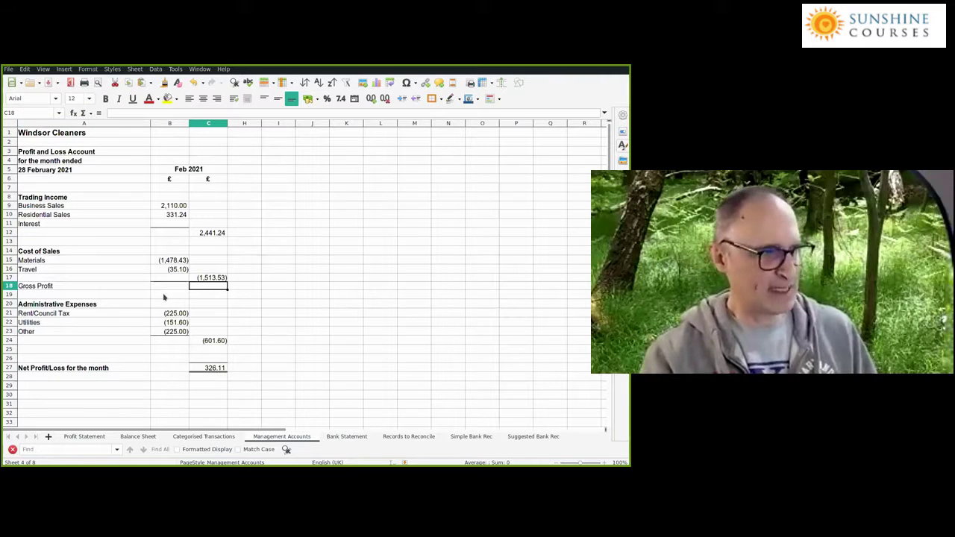
left_click(214, 233)
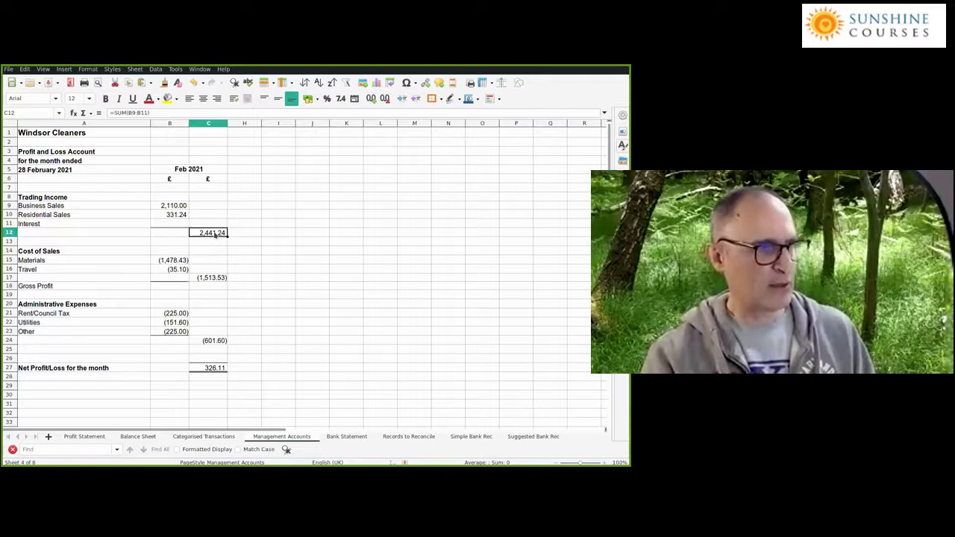
left_click(218, 287)
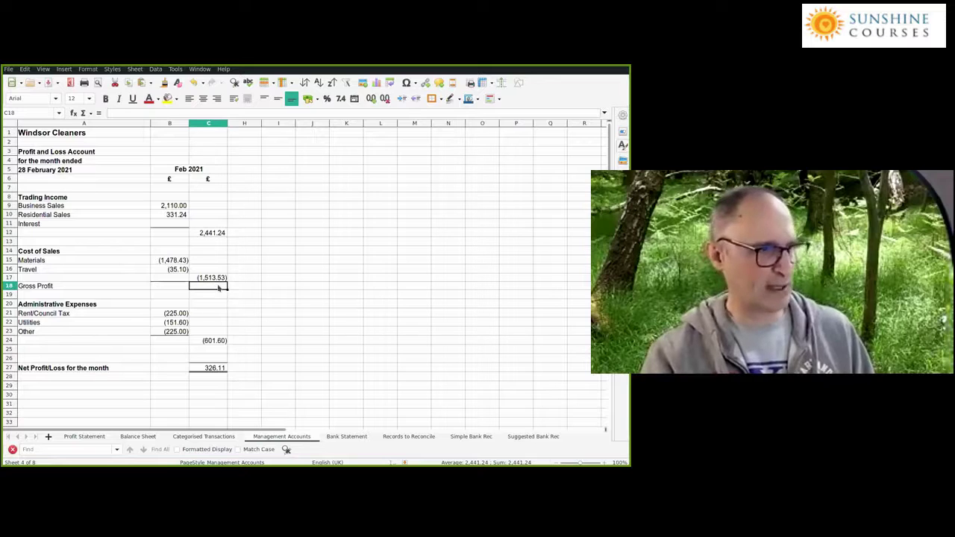
Step: Calculate the gross profit in C18 with =SUM(C12:C17)
type("=sum(")
left_click_drag(215, 277, 216, 232)
type(")")
key("Return")
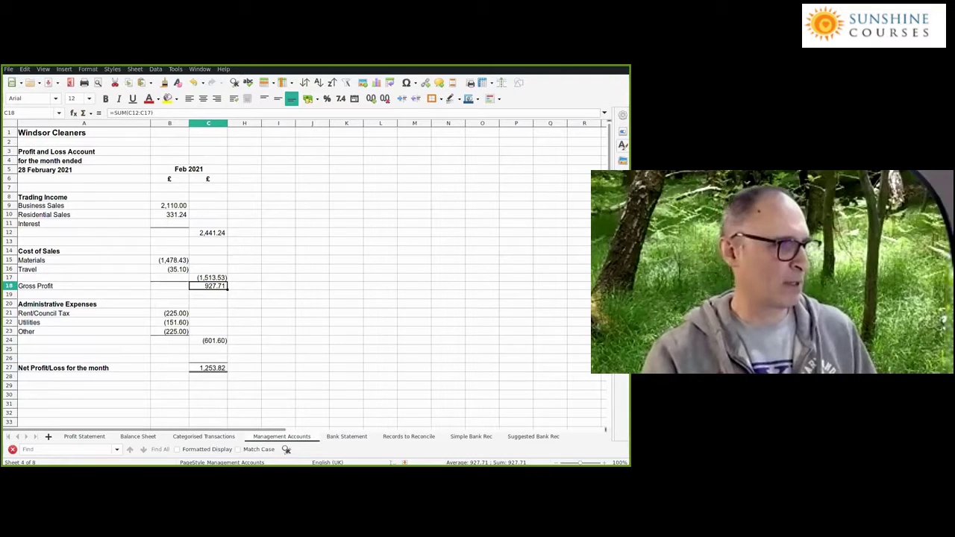
Step: Add a 0.75 pt black top border to the gross profit amount cell C18
left_click(88, 68)
left_click(261, 195)
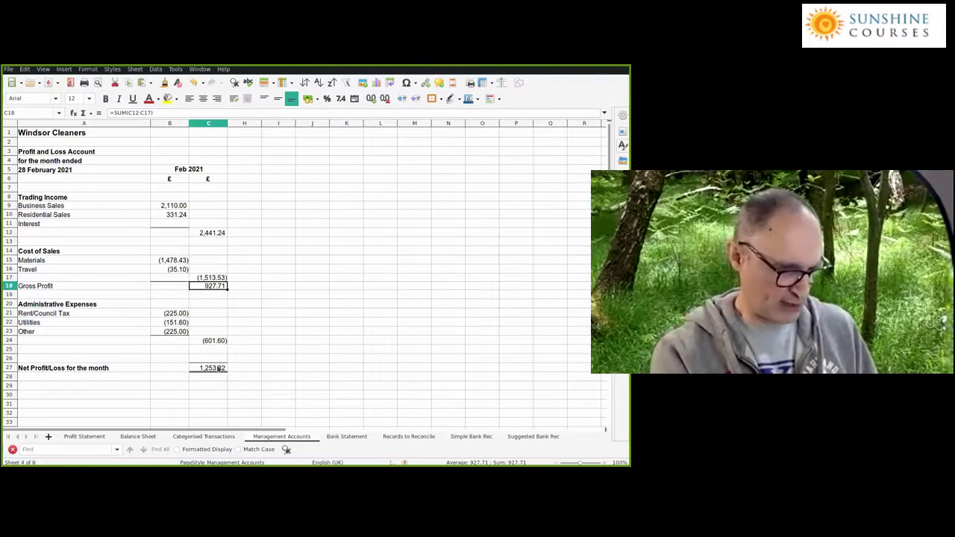
key("ctrl+1")
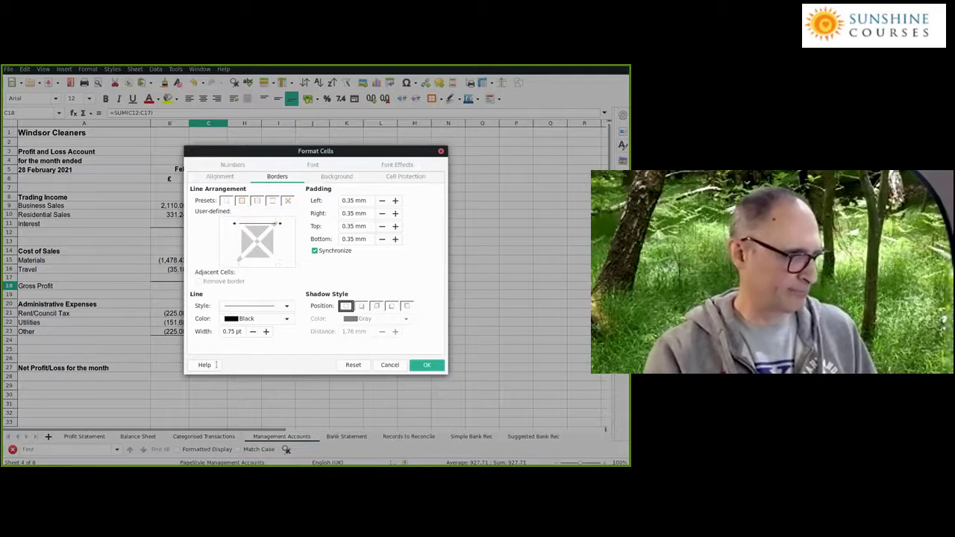
key("Return")
Step: Change the net profit formula in C27 to =SUM(C18:C26) so it starts from gross profit
left_click(209, 368)
key("alt+equal")
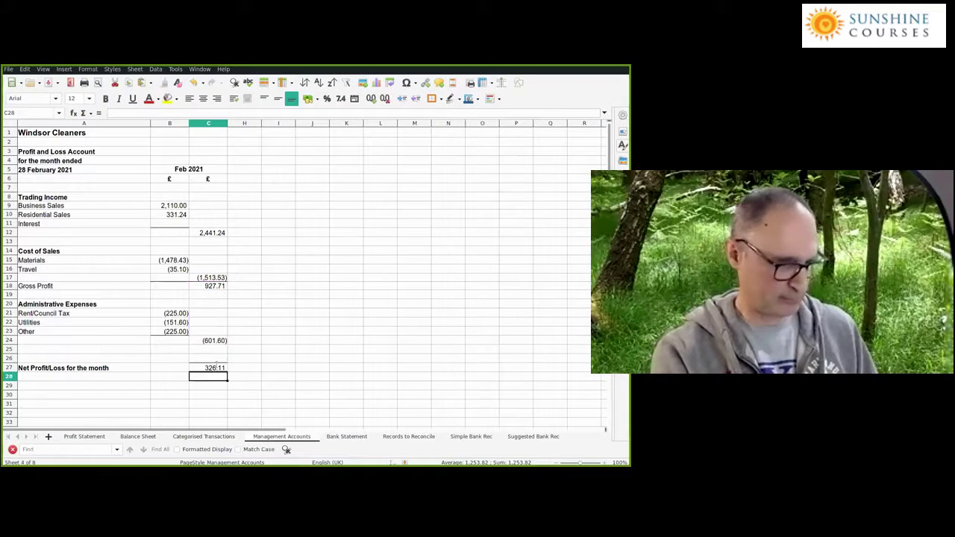
key("Home")
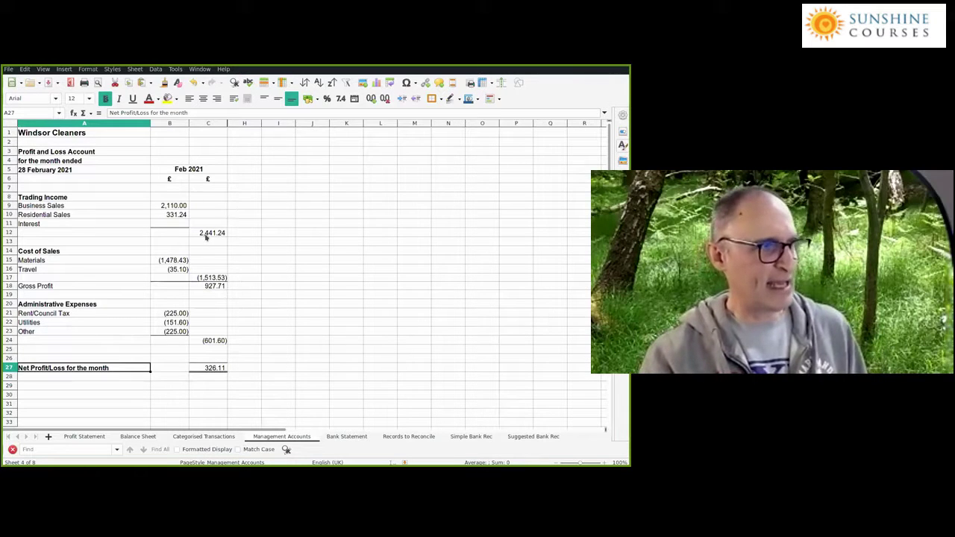
Step: Review the income, cost of sales, gross profit, administrative expenses and net profit formulas, and the Business Sales link to the categorised transactions
left_click(211, 287)
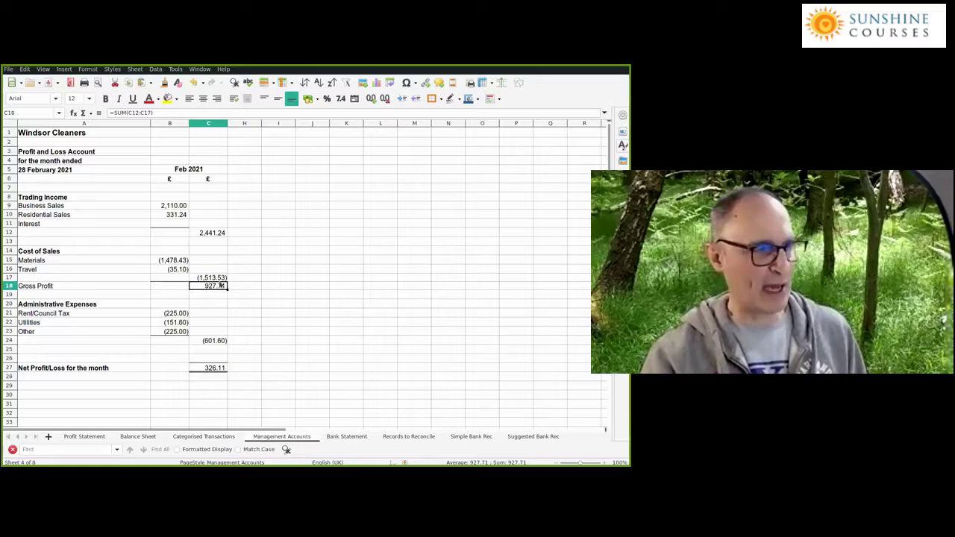
left_click(206, 232)
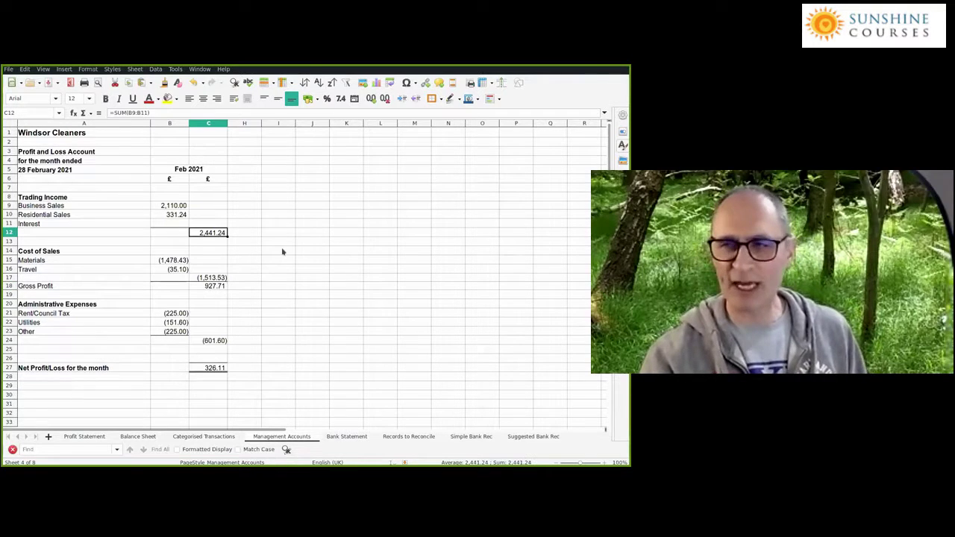
left_click(214, 277)
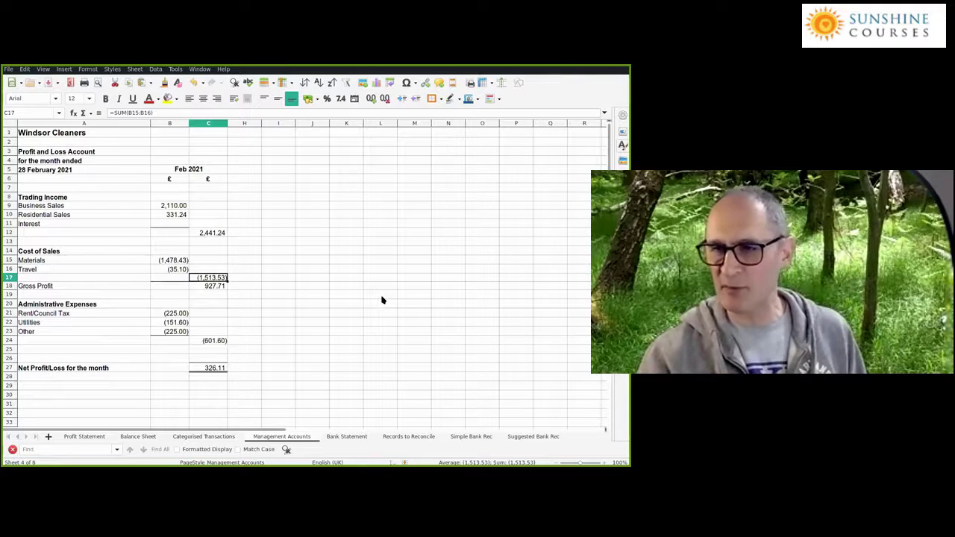
left_click(218, 287)
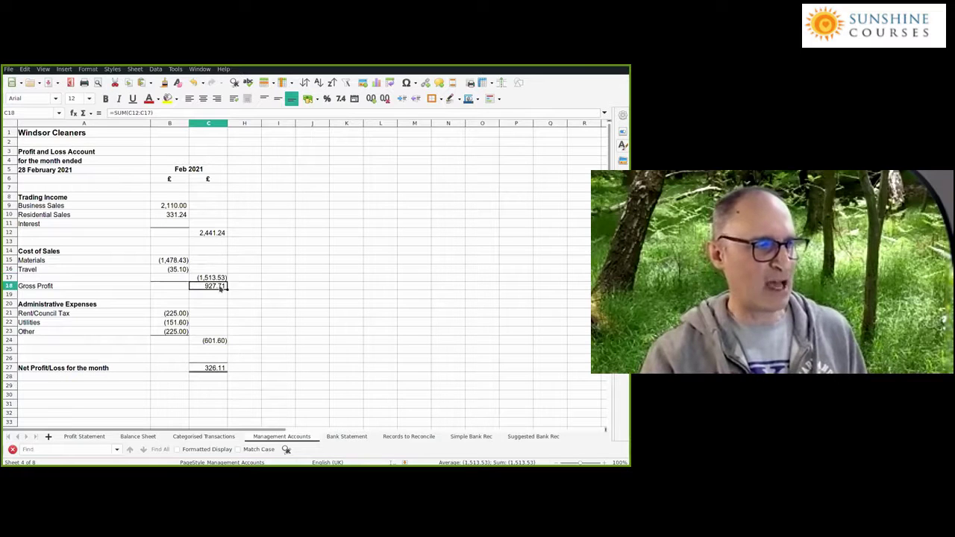
left_click(209, 341)
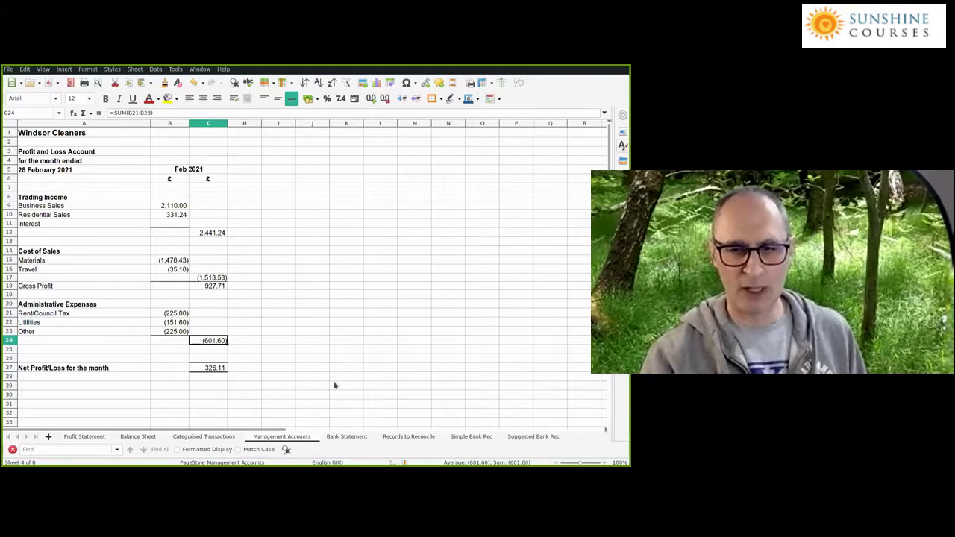
left_click(207, 367)
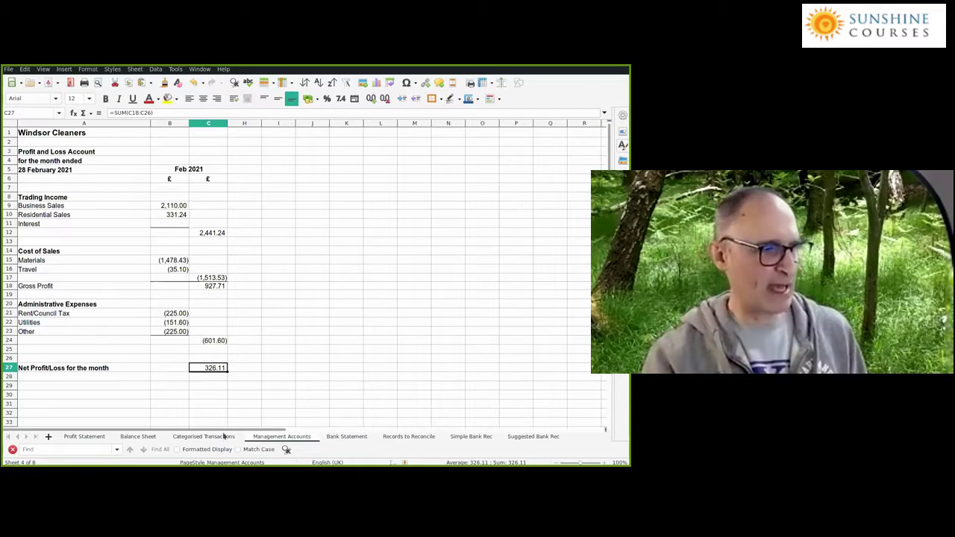
left_click(178, 207)
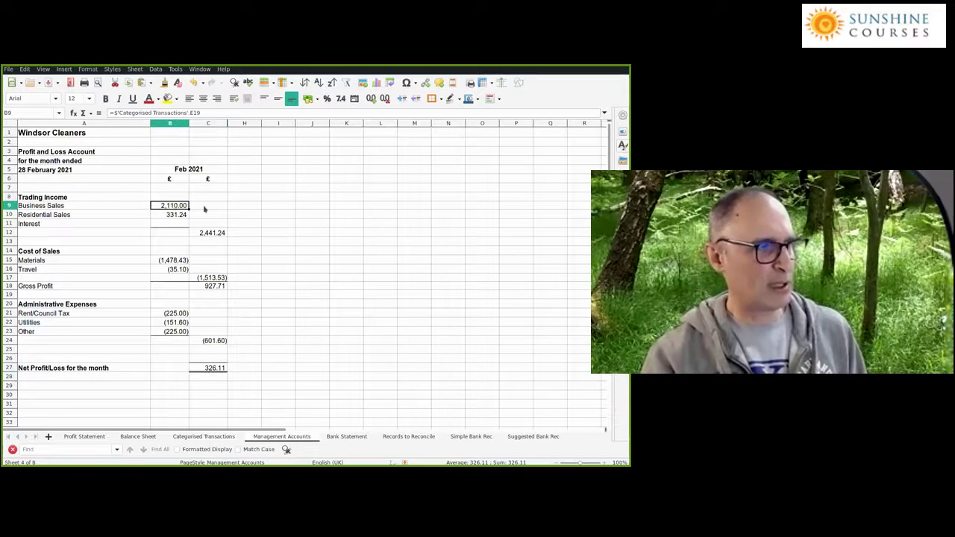
left_click(198, 438)
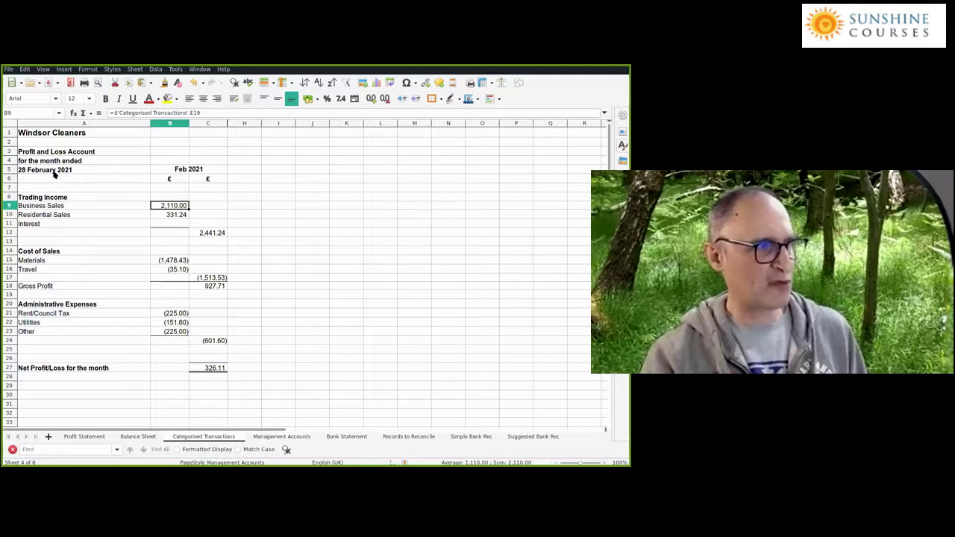
left_click(266, 438)
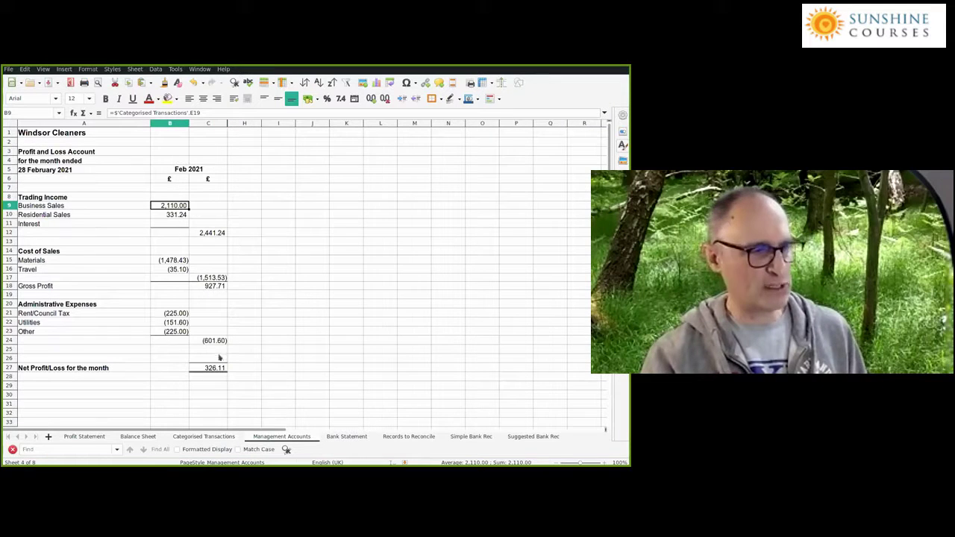
left_click(210, 368)
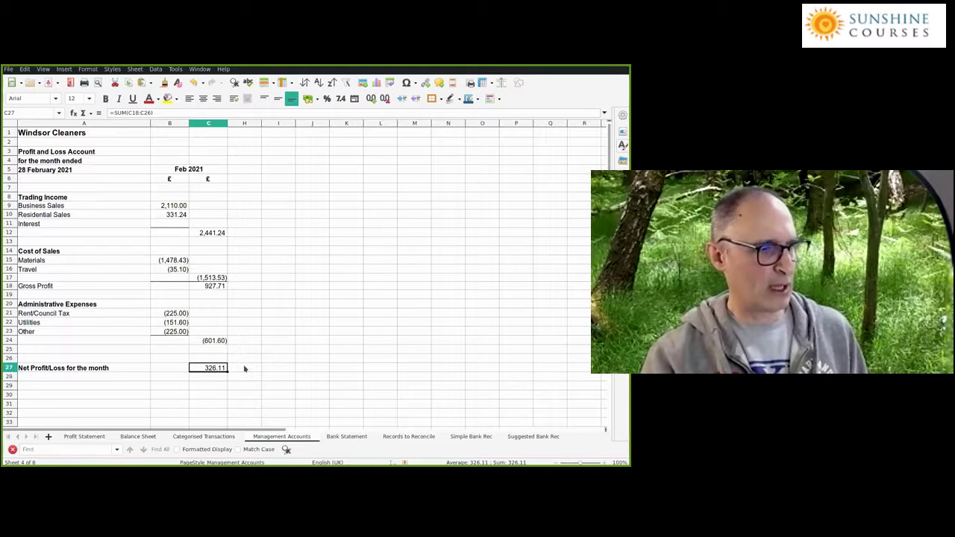
Step: Examine the transaction list and its income and expense columns and totals on the Categorised Transactions sheet
left_click(198, 436)
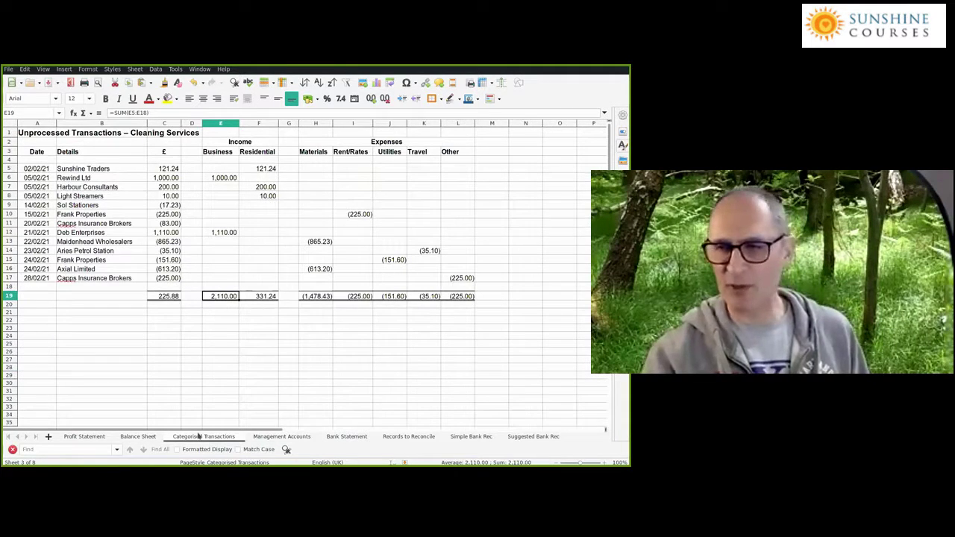
left_click(151, 278)
left_click_drag(152, 277, 35, 169)
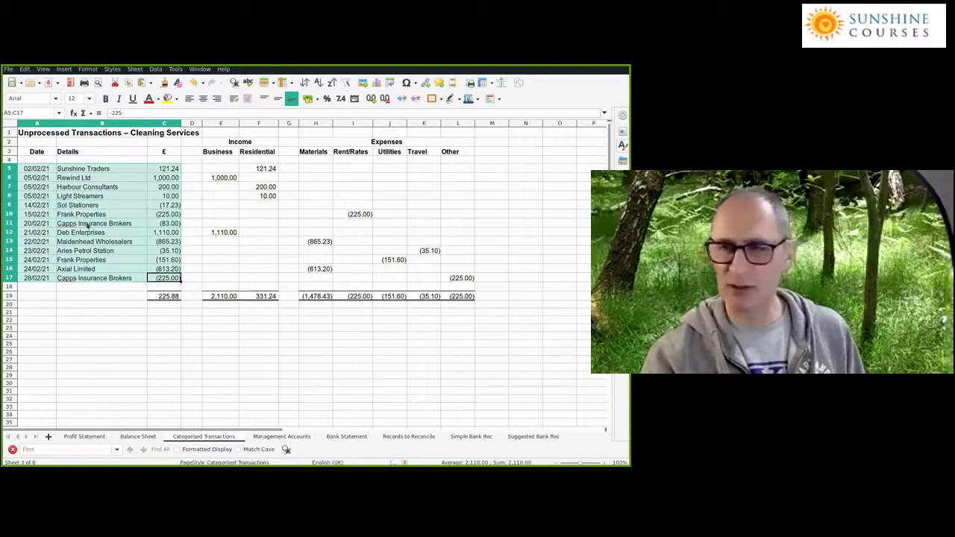
left_click(88, 224)
left_click_drag(459, 296, 216, 215)
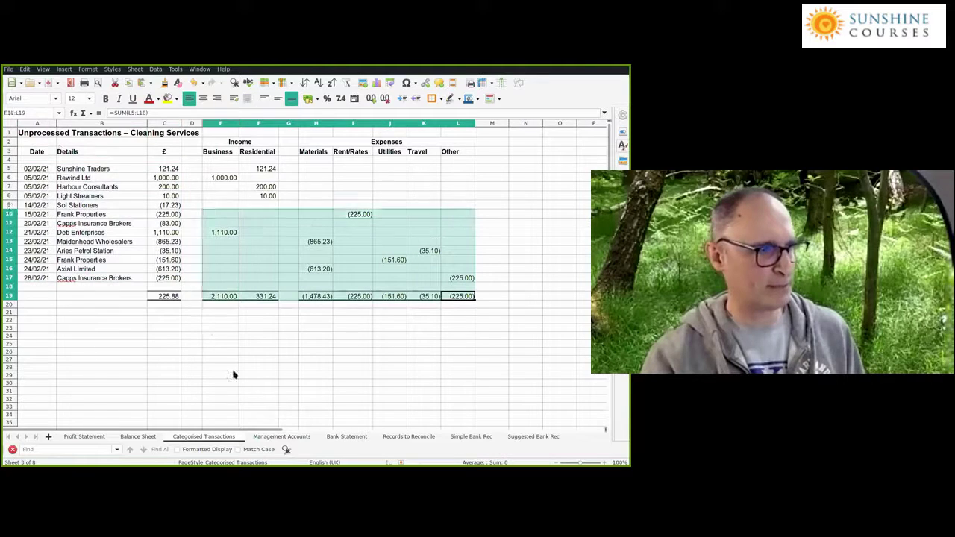
key("shift+Up")
key("shift+Up")
key("shift+Up")
key("shift+Up")
key("shift+Up")
key("shift+Up")
key("shift+Up")
key("shift+Up")
key("shift+Left")
key("shift+Left")
key("shift+Left")
key("shift+Left")
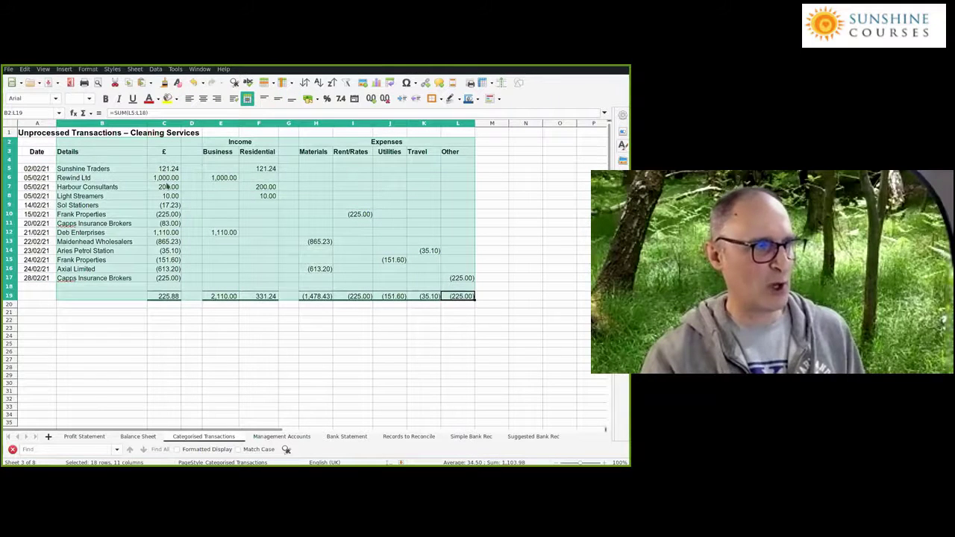
Step: Compare the net profit in C27 of Management Accounts with the column totals on Categorised Transactions
key("ctrl+Page_Down")
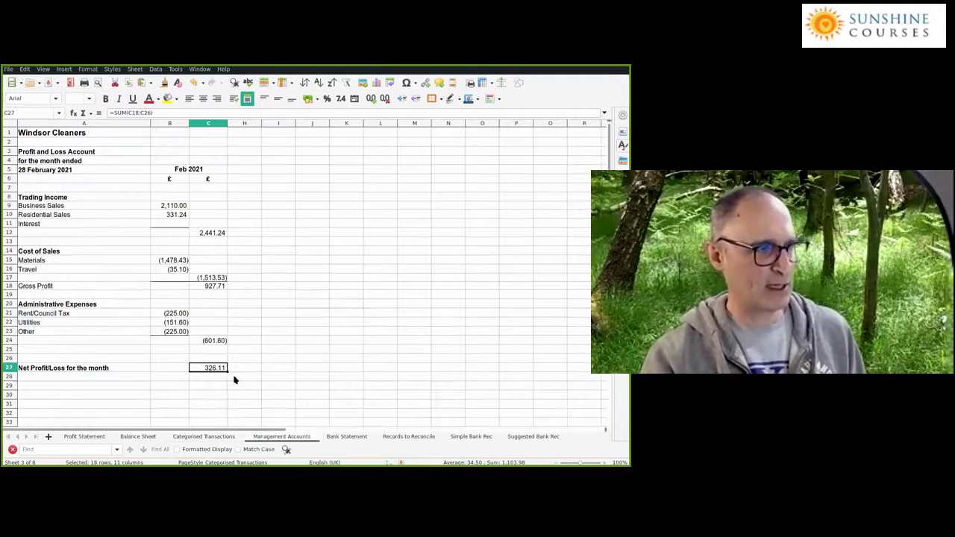
key("Right")
key("Right")
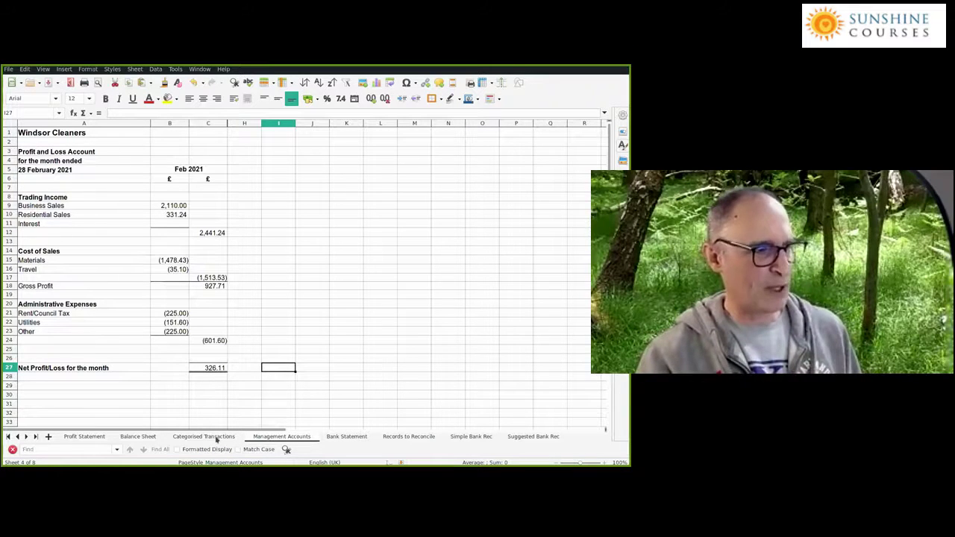
left_click(216, 367)
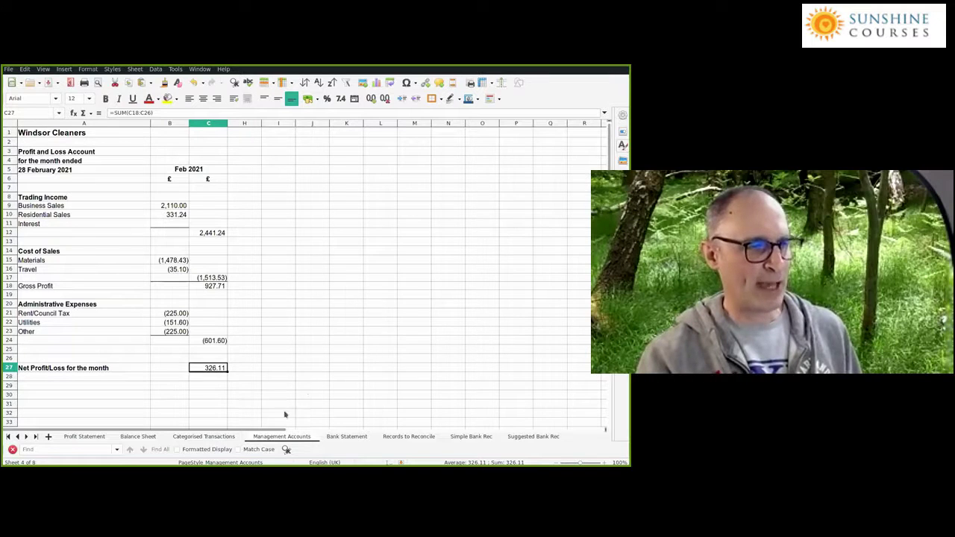
key("ctrl+Page_Up")
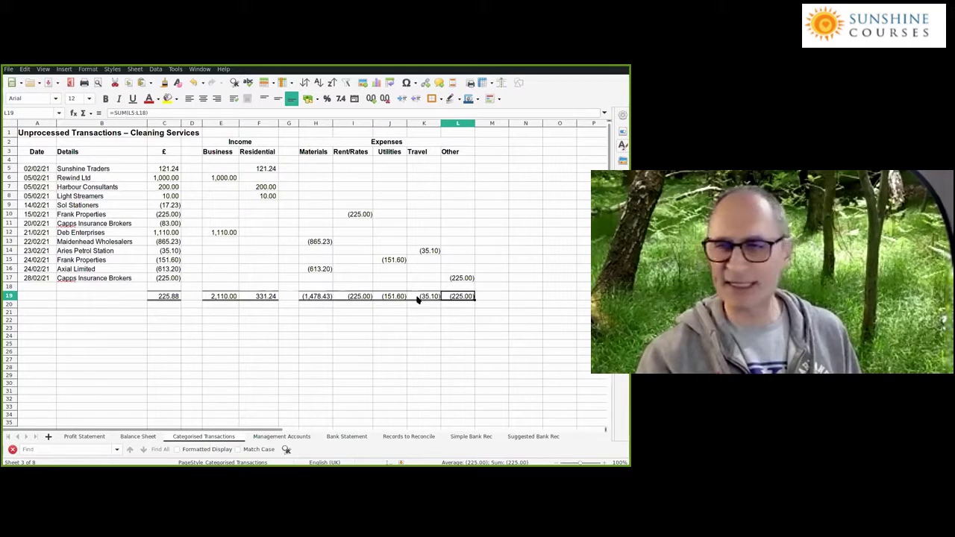
left_click(422, 322)
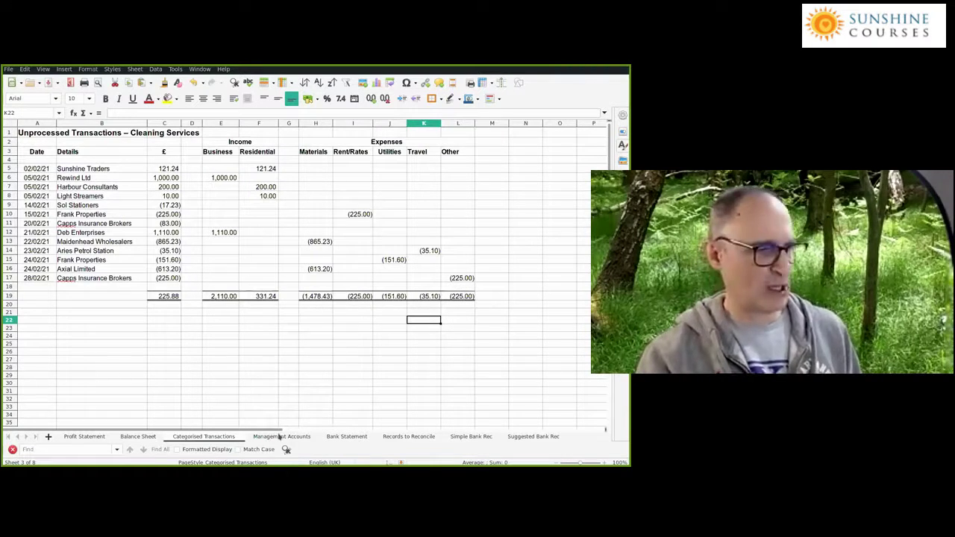
key("ctrl+Page_Down")
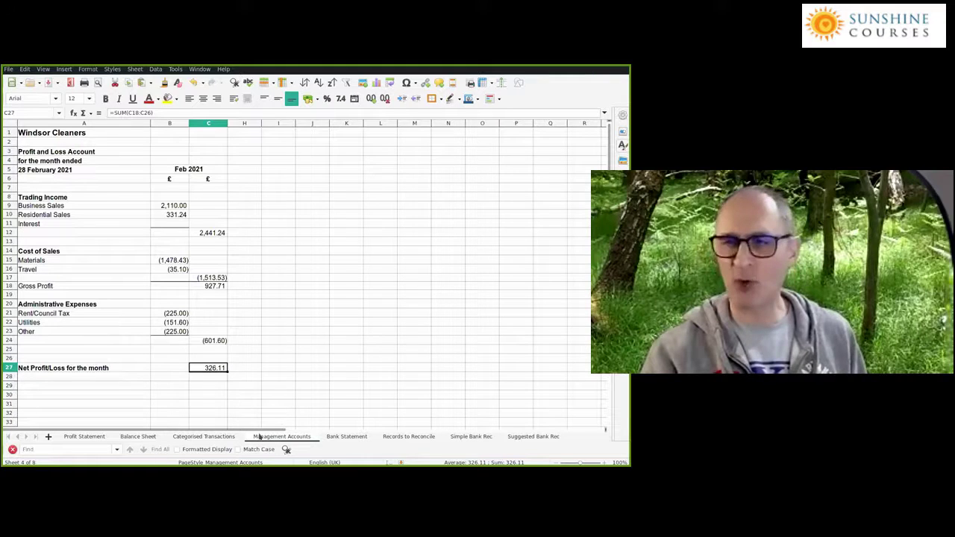
key("ctrl+Page_Up")
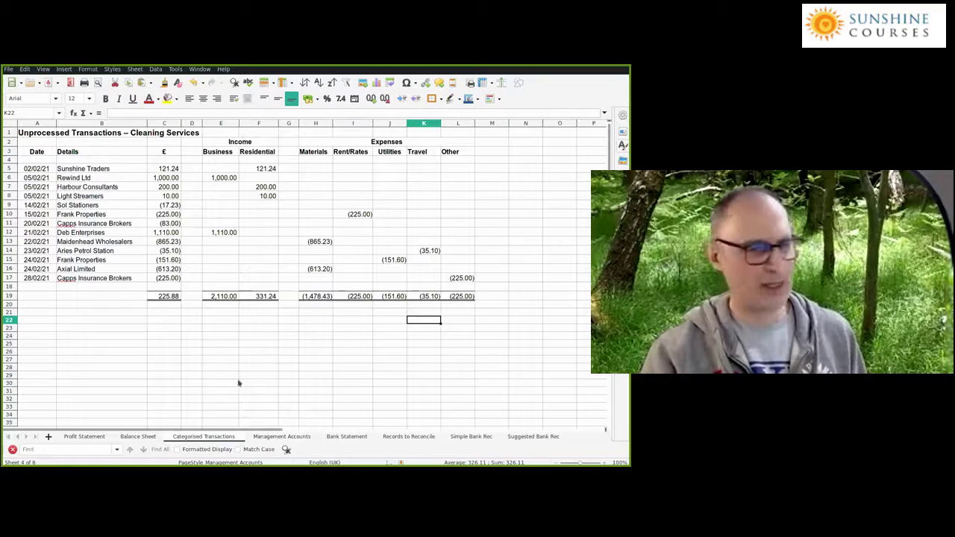
key("ctrl+Page_Down")
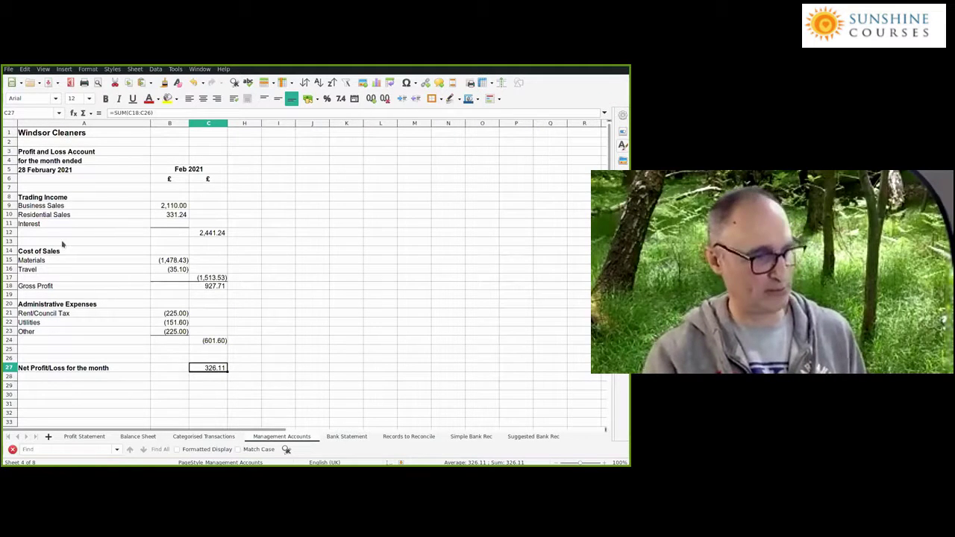
Step: Check the overall transactions total in C19 and the 20/02/21 Capps Insurance Brokers row on Categorised Transactions
left_click(281, 233)
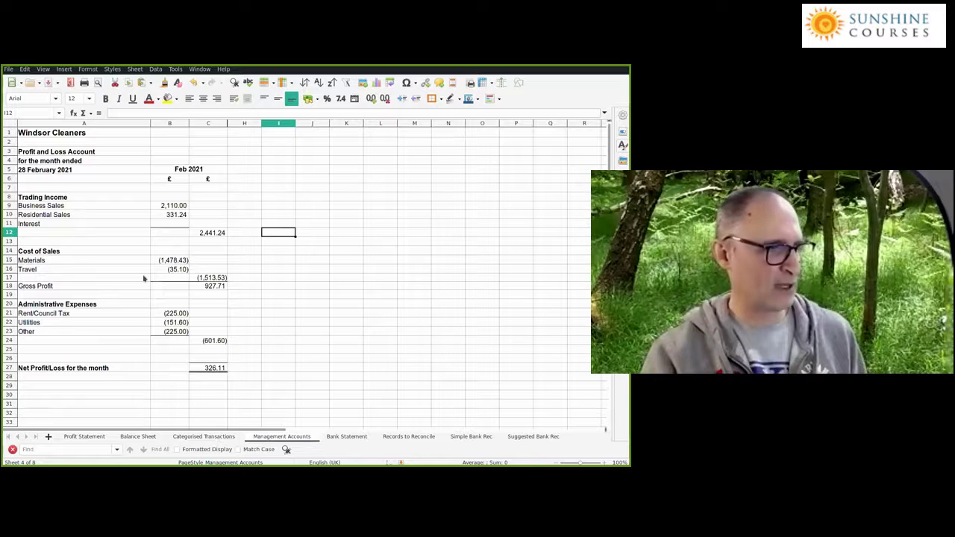
key("ctrl+Page_Up")
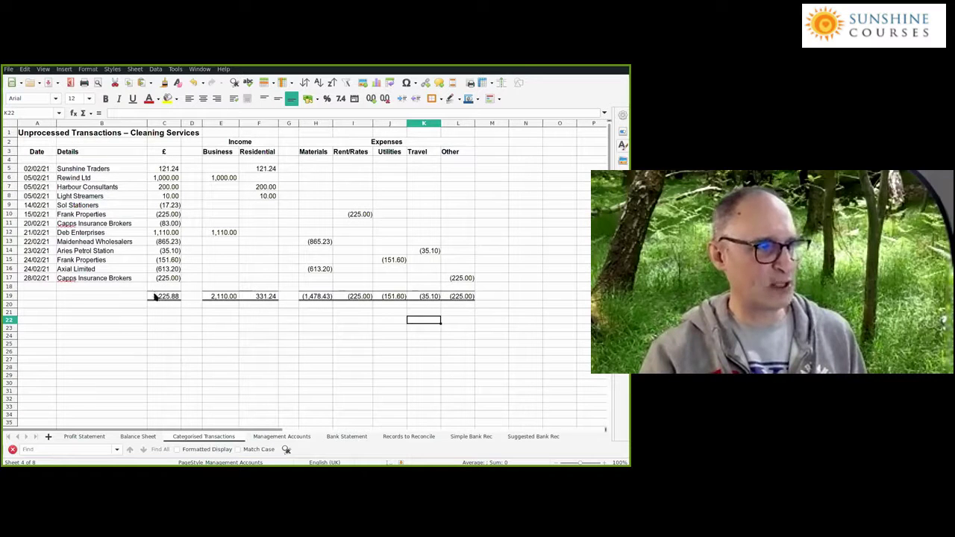
left_click(156, 296)
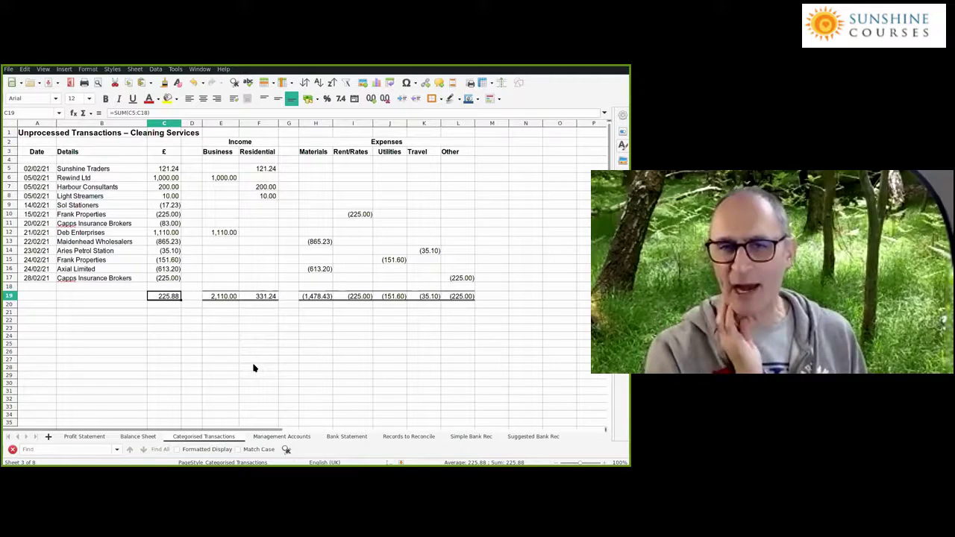
left_click(170, 224)
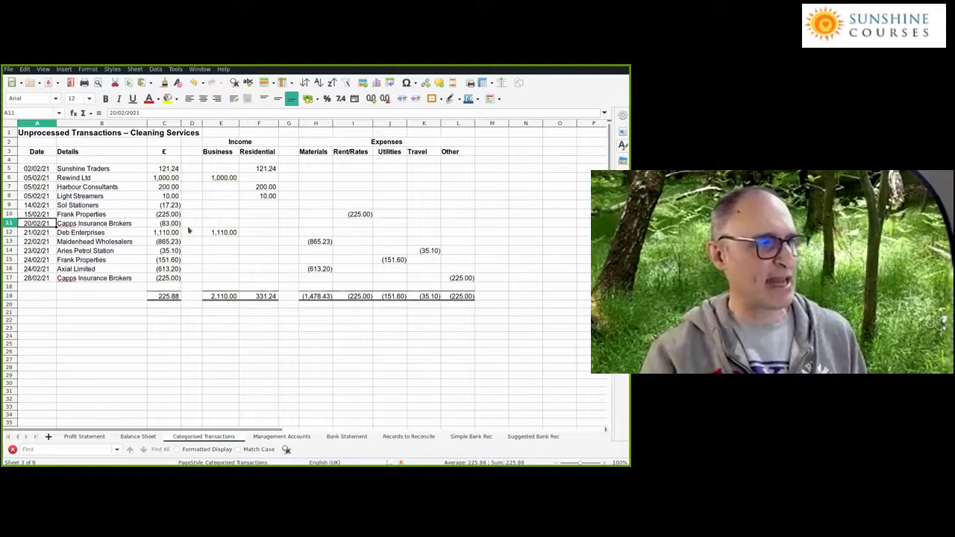